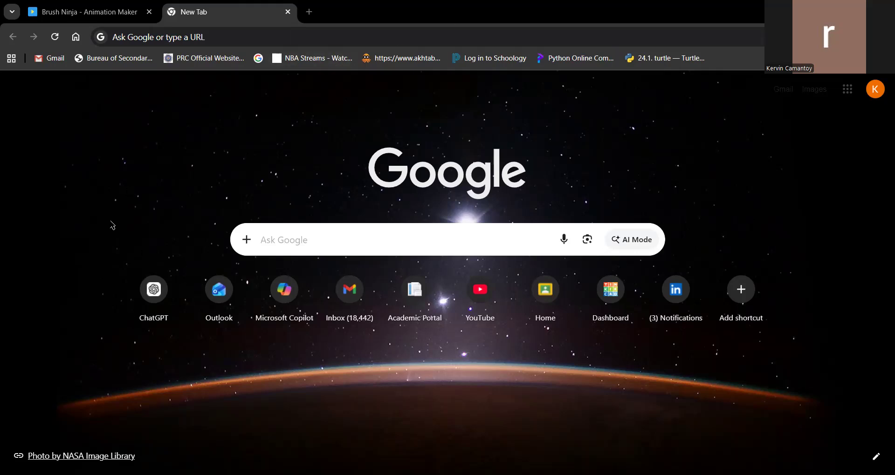
Search the web for "brush ninja" and open the Brush Ninja - Free Creative Tools site.
click(171, 32)
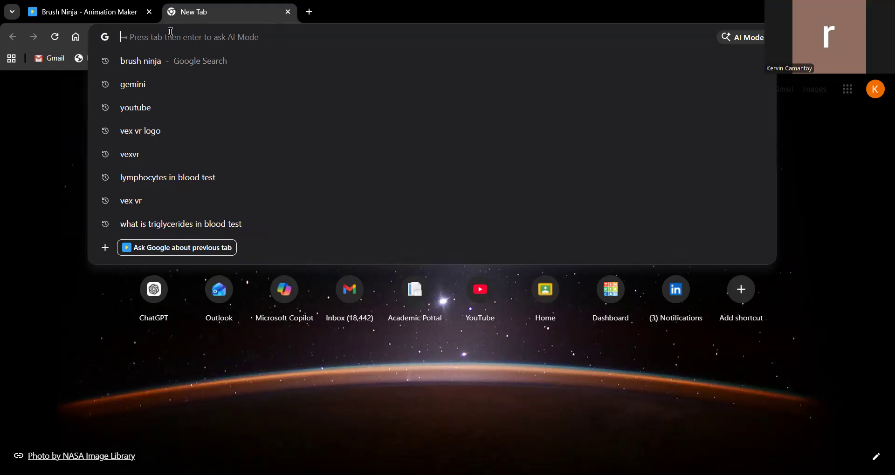
text(brush ninja)
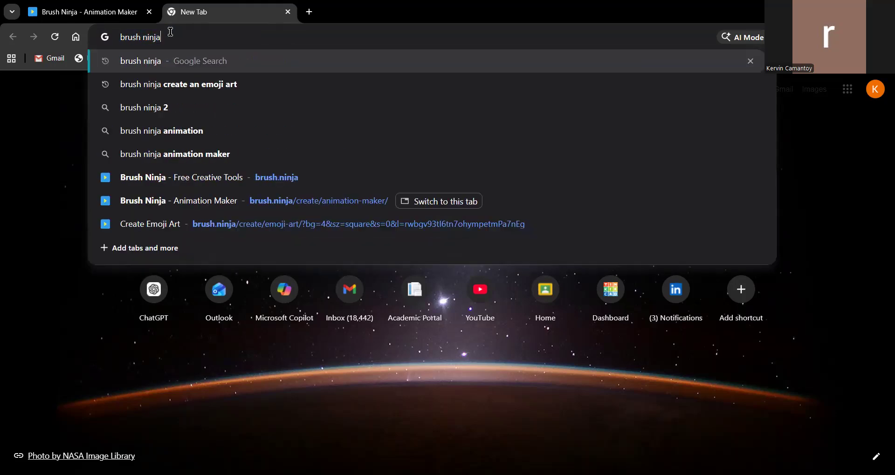
key(Return)
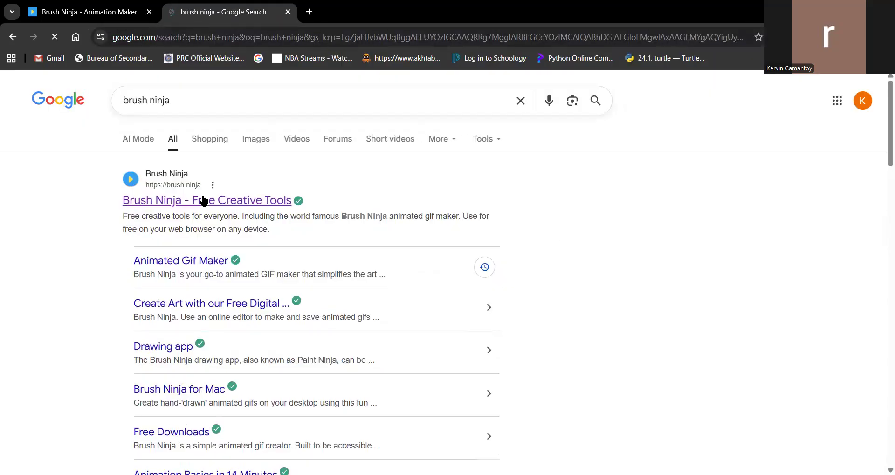
click(202, 200)
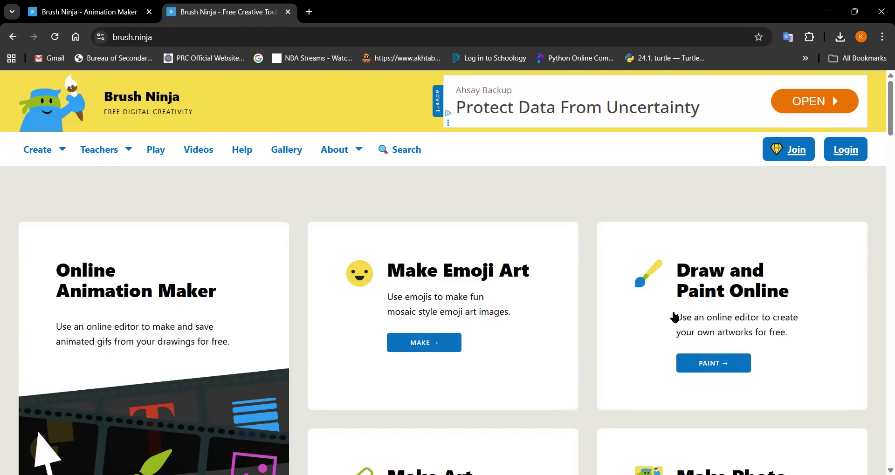
Look through the creative tools on the home page and open the Online Animation Maker.
scroll(713, 275, down, 7)
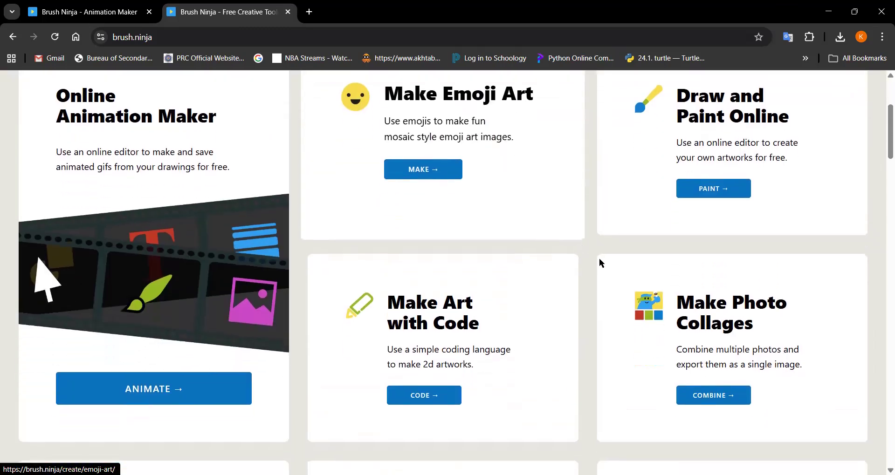
scroll(752, 271, down, 1)
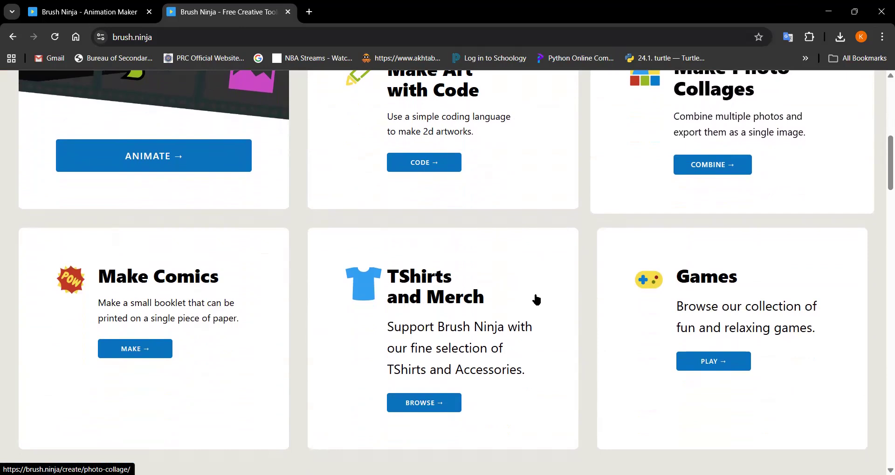
scroll(755, 259, up, 8)
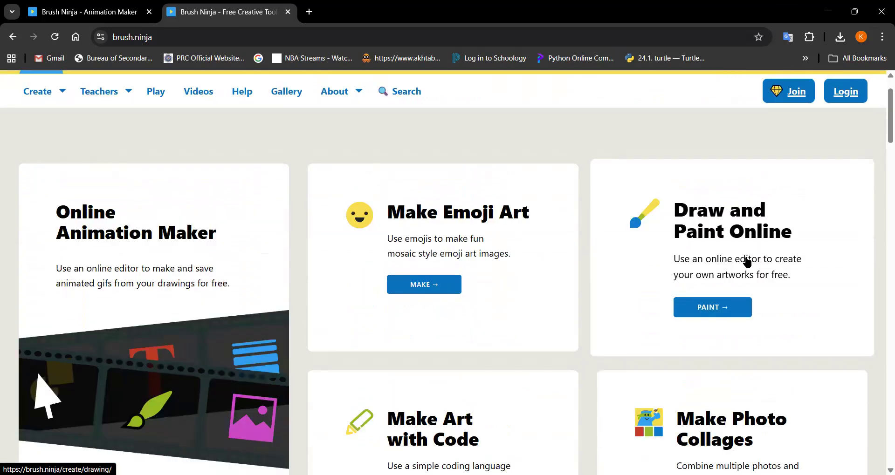
scroll(747, 262, down, 4)
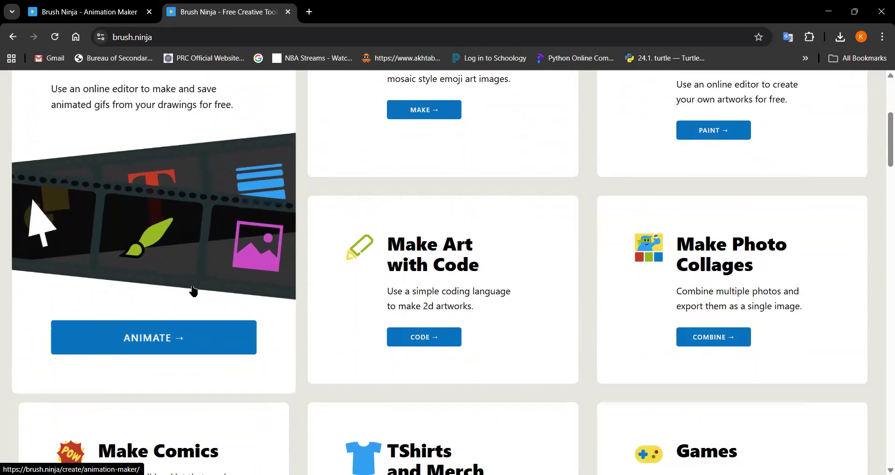
scroll(194, 291, up, 2)
scroll(166, 239, down, 2)
click(159, 338)
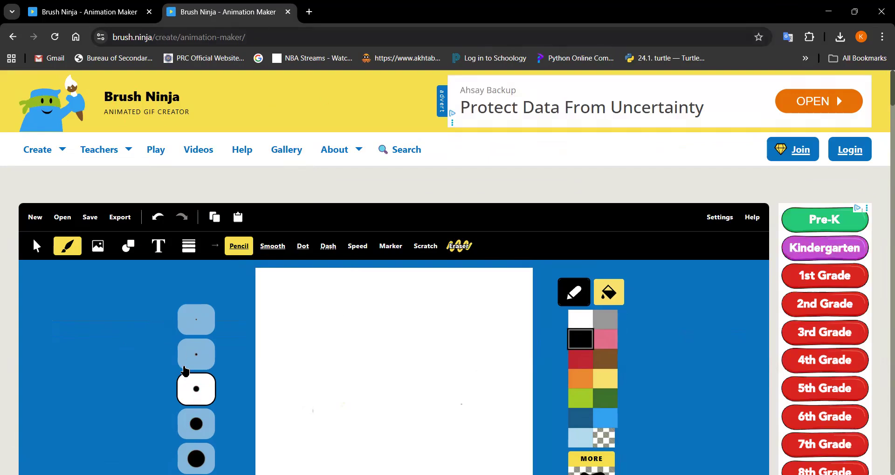
Examine the animation editor's layout: drawing tools, brush sizes, canvas, colour palette and frame strip.
scroll(187, 368, down, 4)
scroll(213, 267, up, 3)
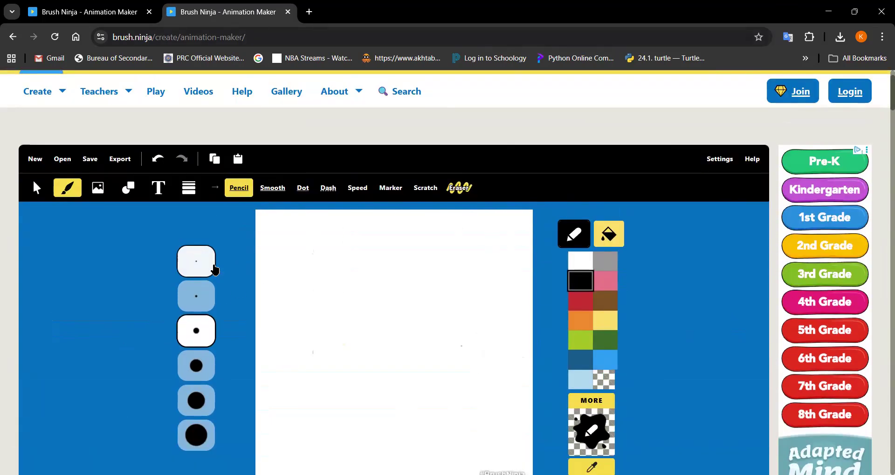
scroll(405, 280, down, 3)
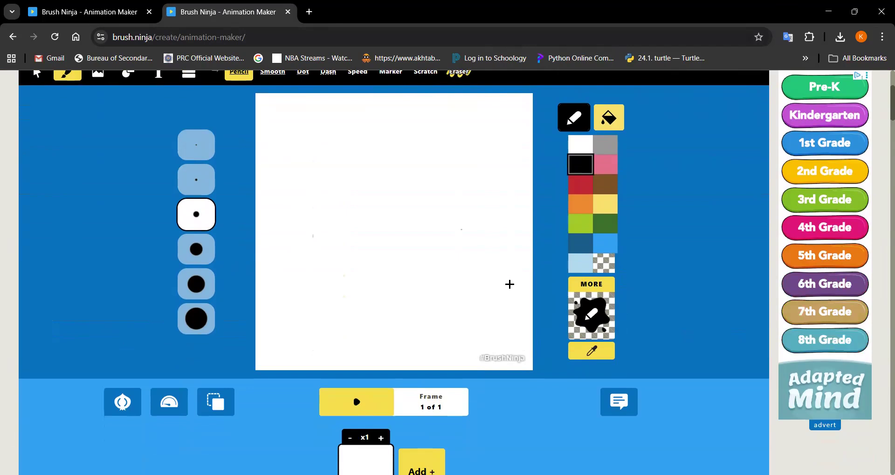
scroll(485, 278, up, 1)
scroll(487, 278, down, 1)
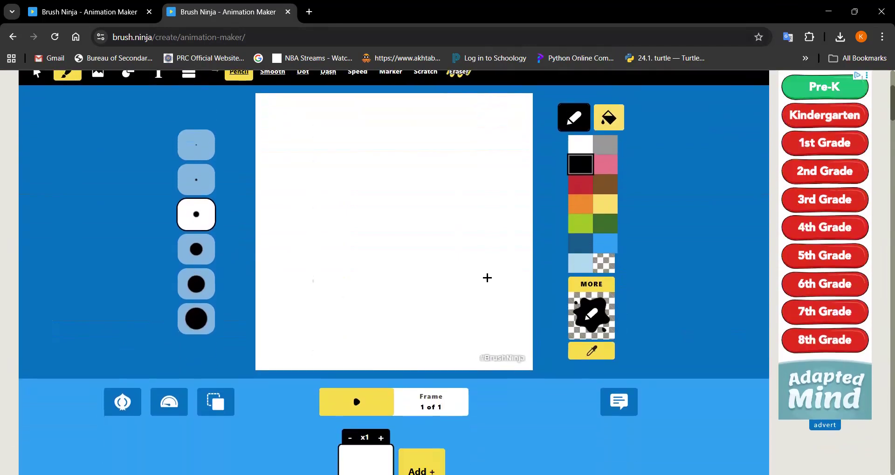
scroll(465, 249, up, 1)
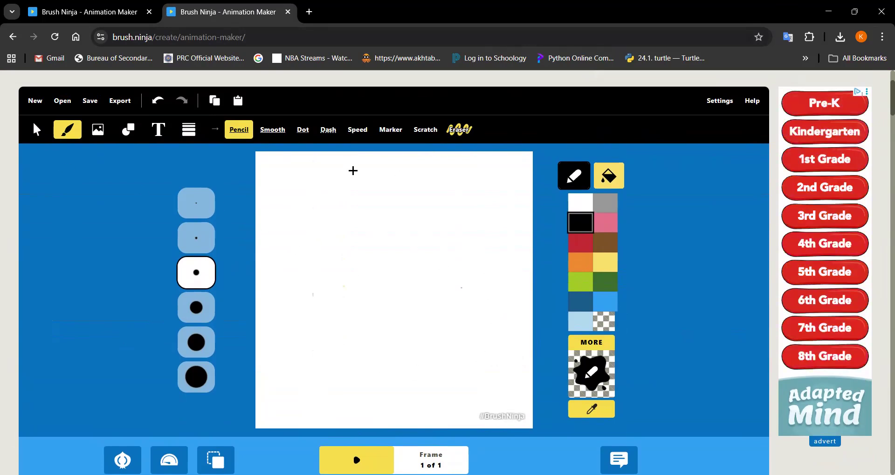
scroll(368, 191, down, 1)
scroll(388, 197, up, 1)
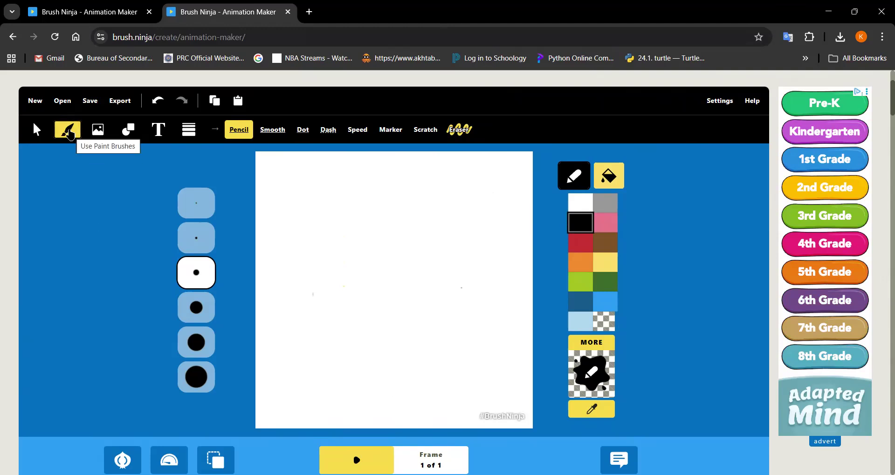
Try the Smooth, Pencil and Dot brush styles, ending with the Dash brush selected.
click(271, 131)
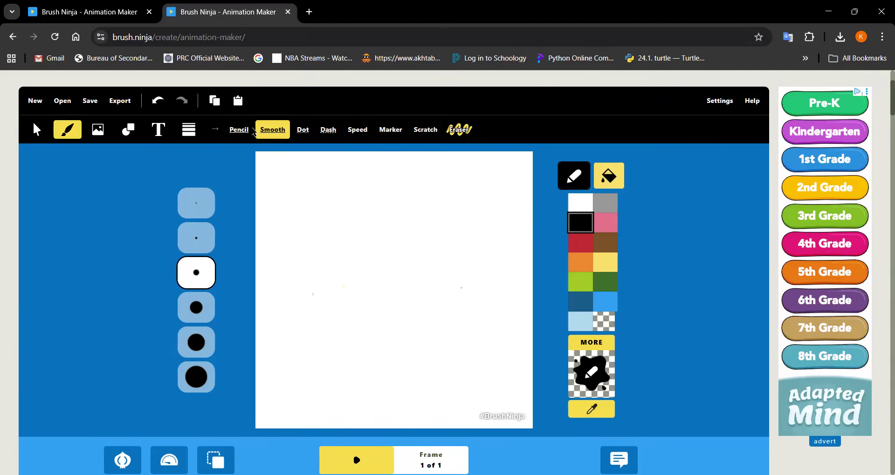
click(273, 131)
click(328, 131)
click(243, 133)
click(272, 131)
click(303, 131)
click(328, 130)
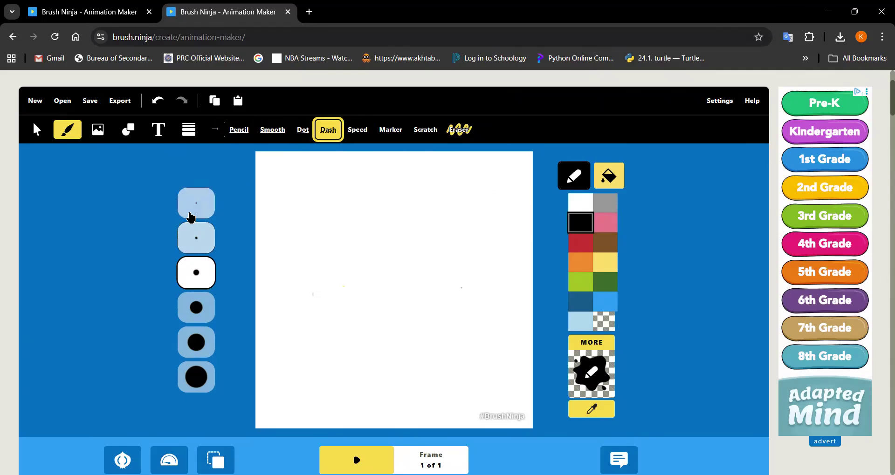
Try out several brush sizes and choose the largest one.
click(189, 260)
click(193, 241)
click(196, 207)
click(196, 274)
click(197, 376)
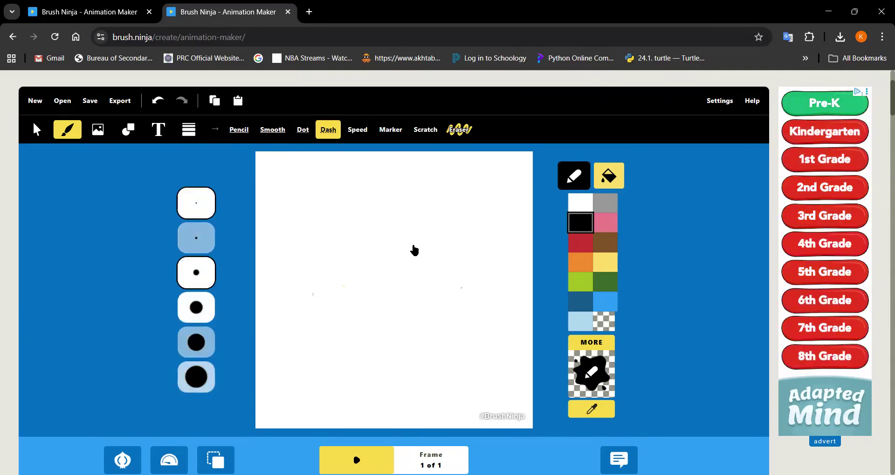
Switch from the stroke colour to the fill colour and set the fill to light yellow.
click(572, 177)
click(608, 176)
click(605, 262)
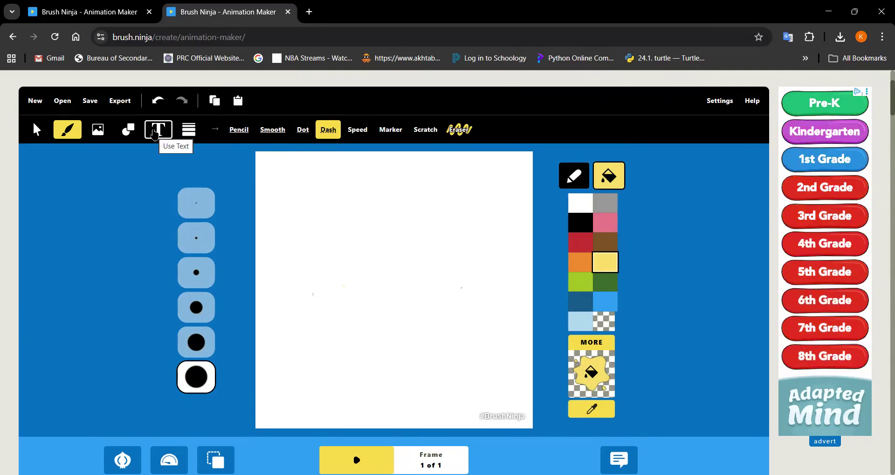
Add the text "Noctis" followed by a grinning-face emoji in Arial near the canvas's upper-left corner.
click(155, 133)
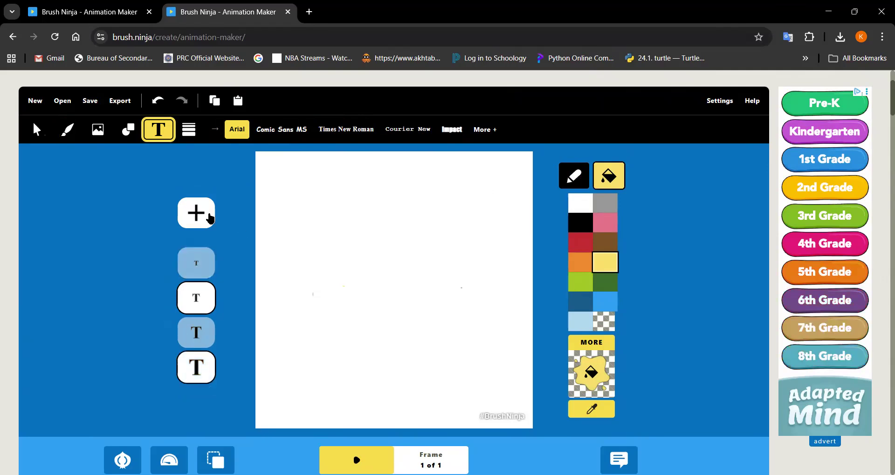
click(208, 216)
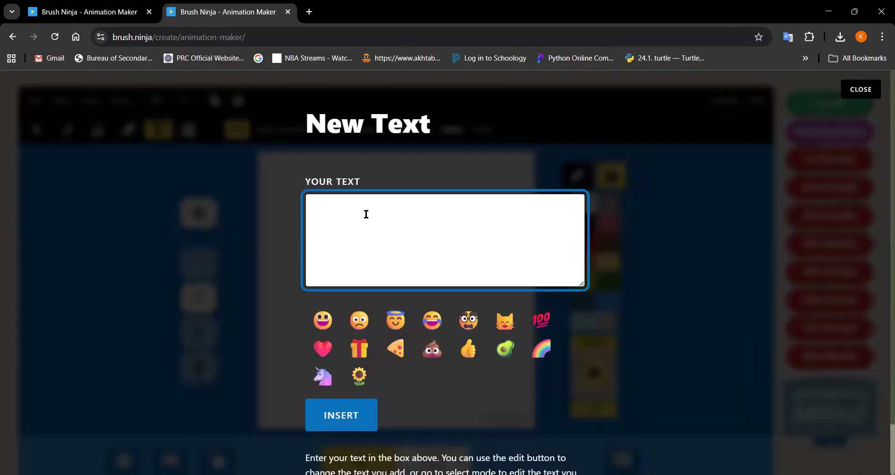
click(860, 89)
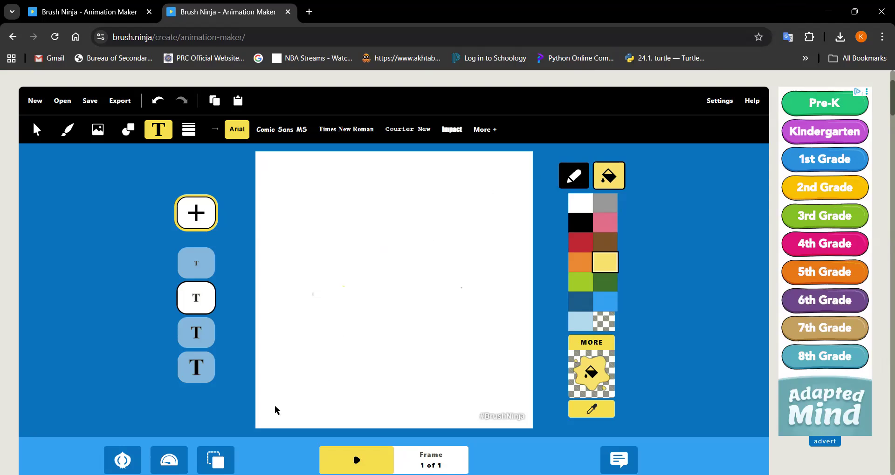
click(264, 156)
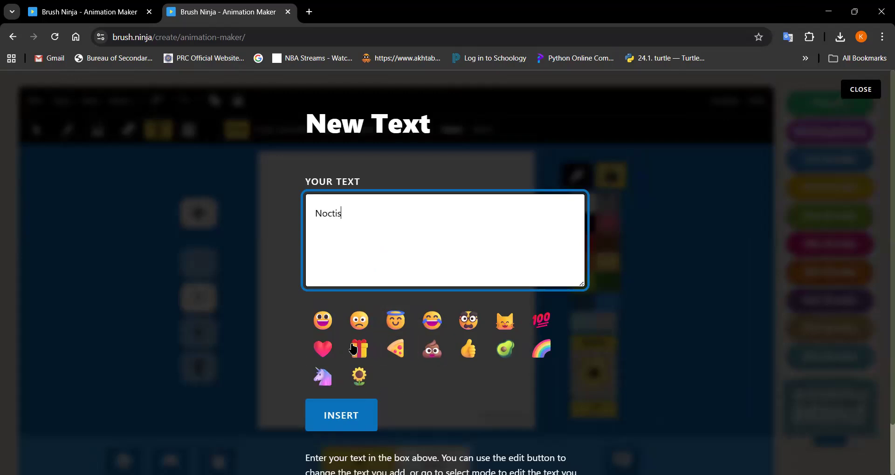
click(323, 322)
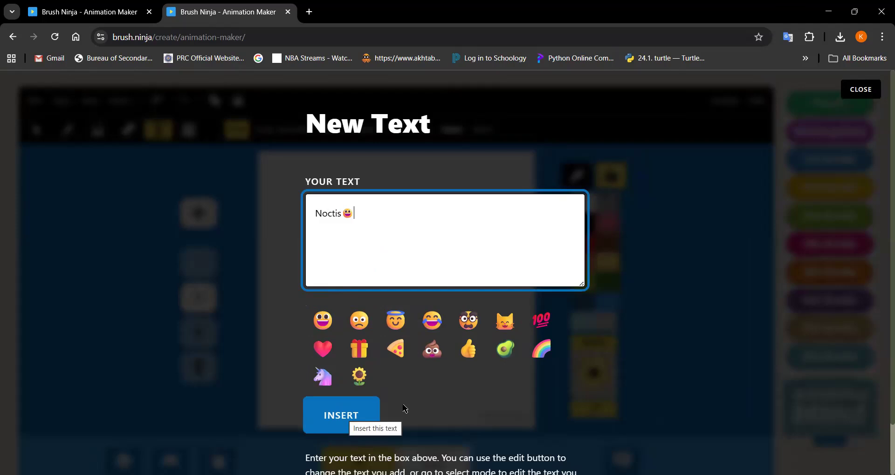
click(364, 415)
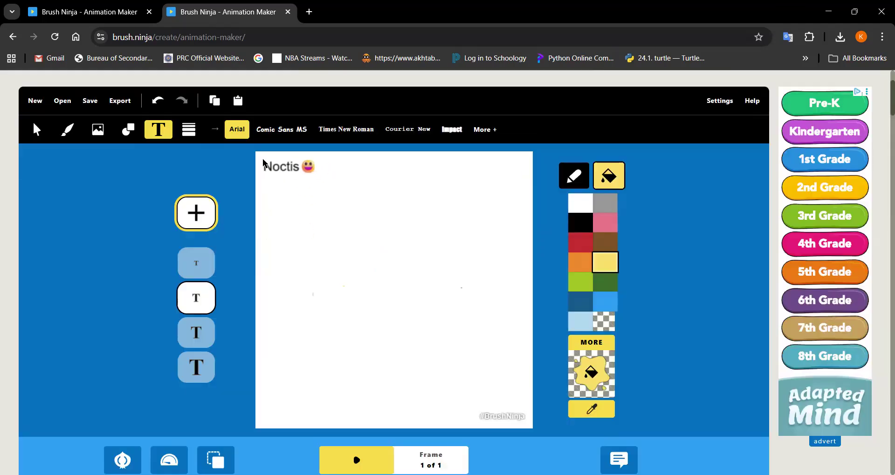
click(263, 163)
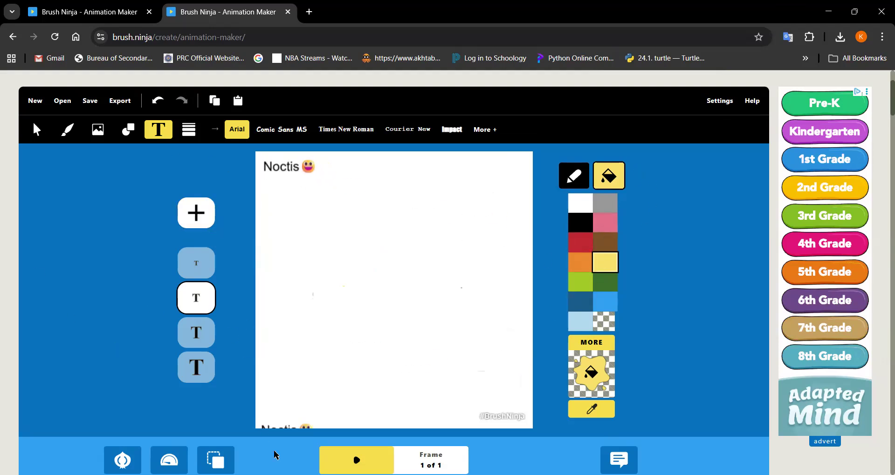
Check the first frame's thumbnail and stop placing text by switching to the Select tool.
scroll(681, 267, down, 3)
scroll(683, 275, up, 3)
scroll(663, 281, down, 3)
scroll(505, 281, down, 3)
scroll(437, 260, up, 5)
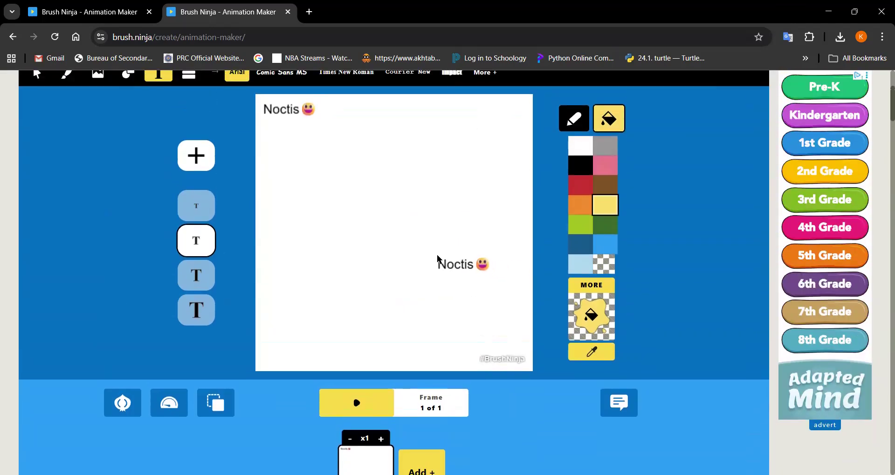
scroll(464, 277, down, 4)
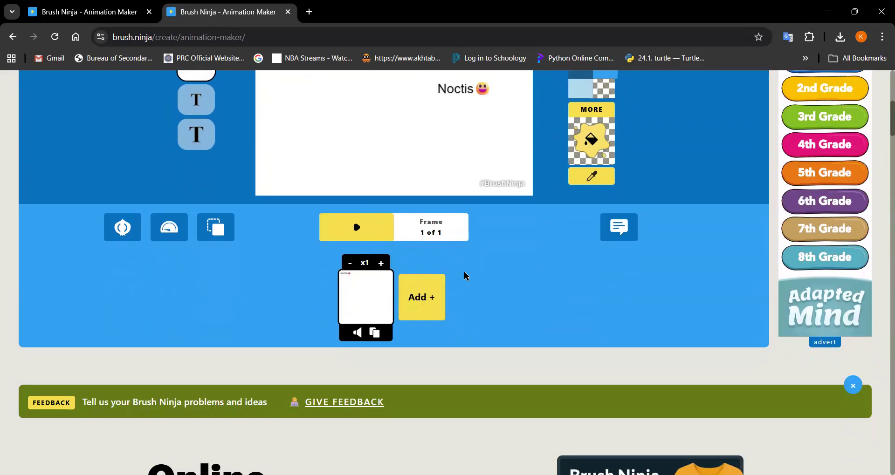
scroll(116, 143, up, 5)
click(36, 187)
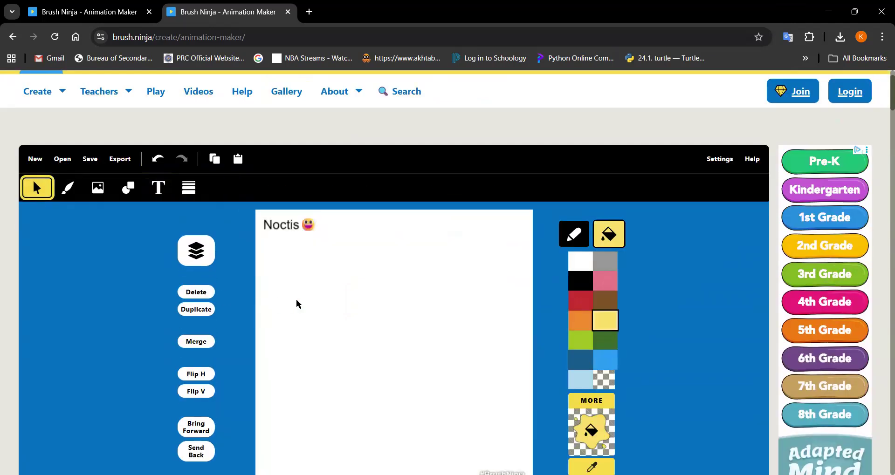
Add a second blank frame to the animation and check its canvas and frame controls.
scroll(298, 305, down, 3)
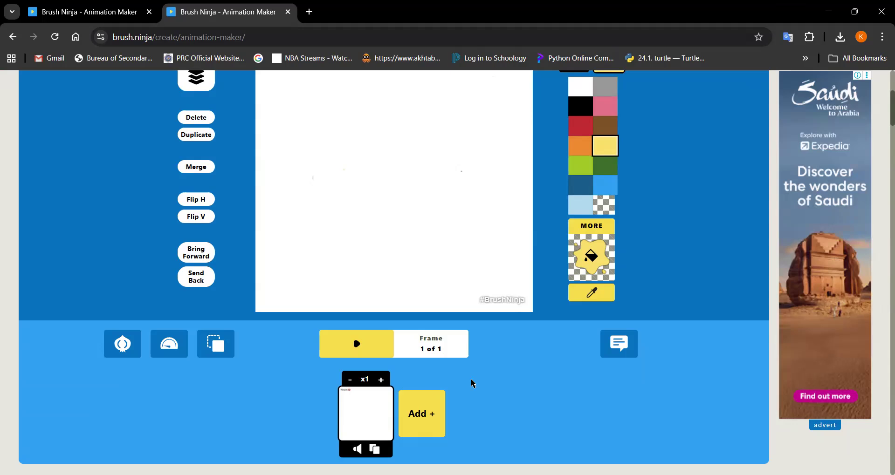
scroll(448, 385, down, 2)
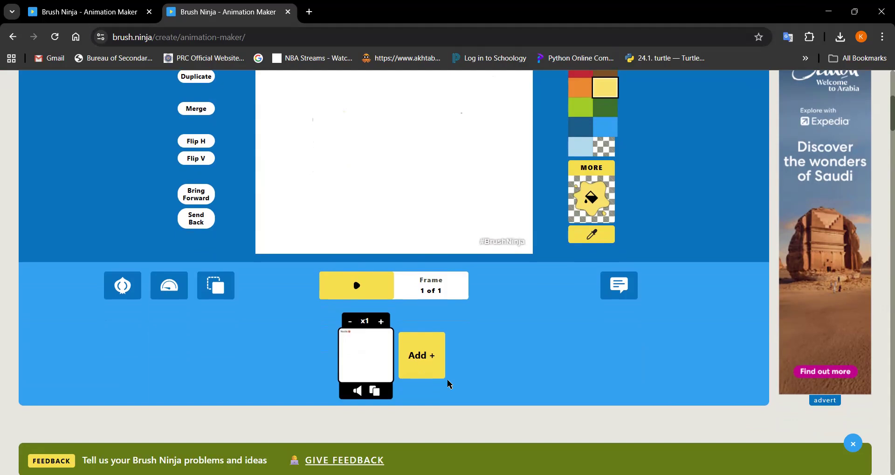
scroll(293, 371, up, 4)
scroll(293, 371, down, 3)
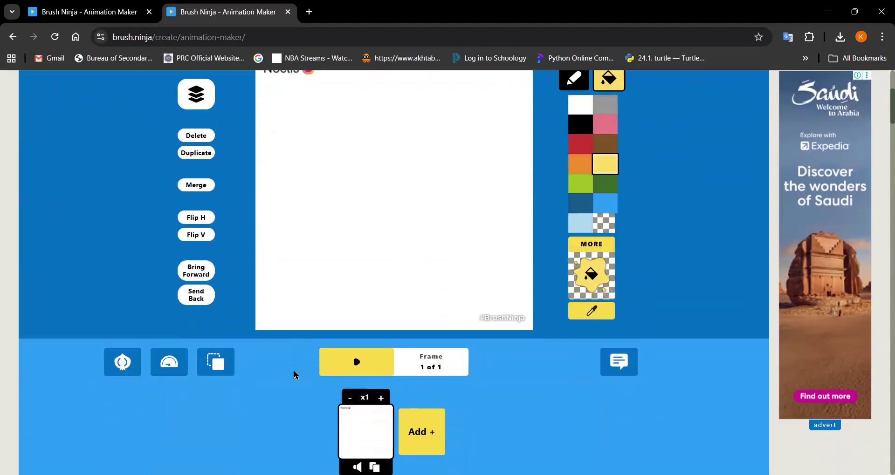
scroll(295, 375, down, 2)
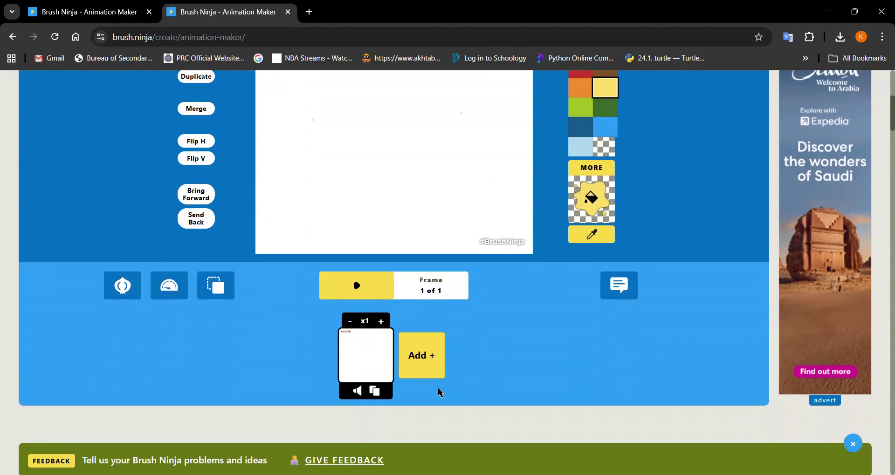
click(419, 356)
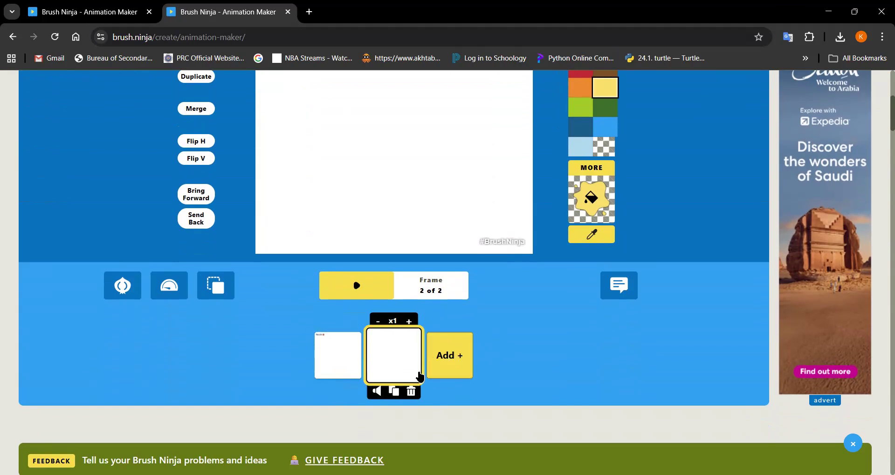
scroll(426, 324, up, 5)
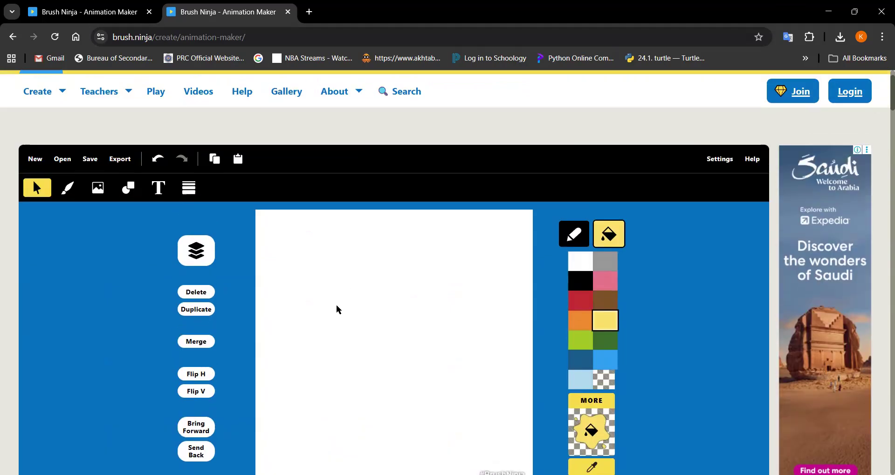
scroll(426, 347, down, 5)
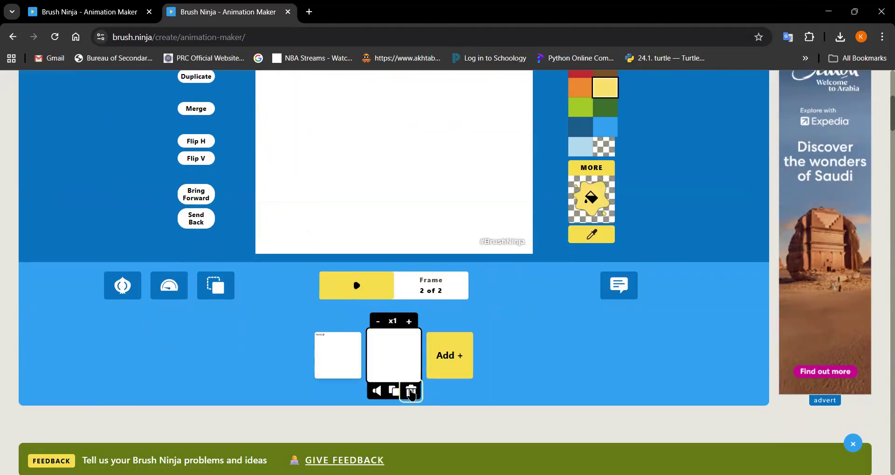
Delete the blank second frame and check the remaining frame's thumbnail and controls.
click(409, 392)
scroll(362, 371, up, 6)
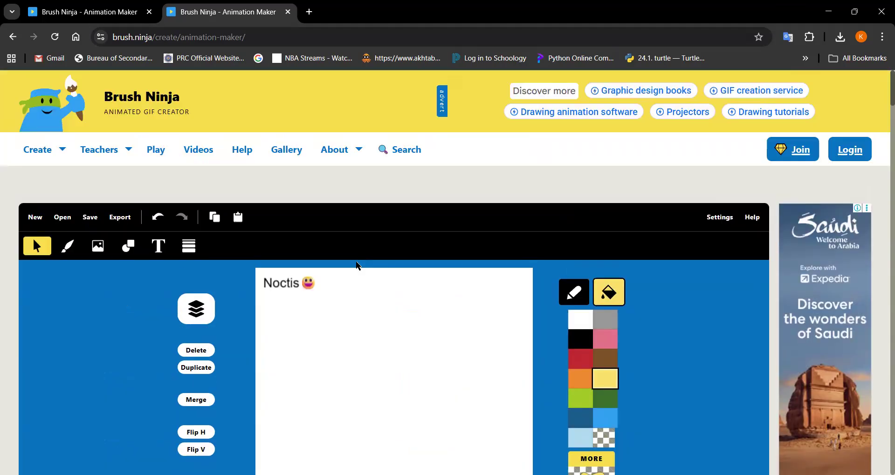
scroll(375, 356, down, 9)
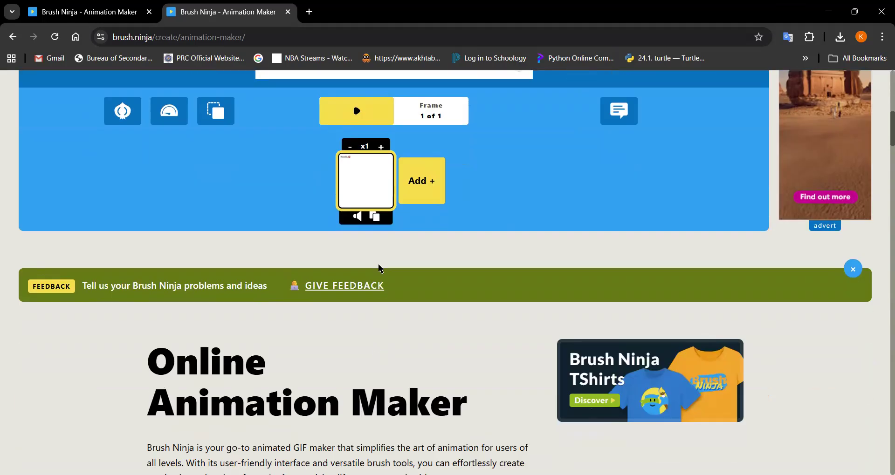
scroll(381, 315, up, 4)
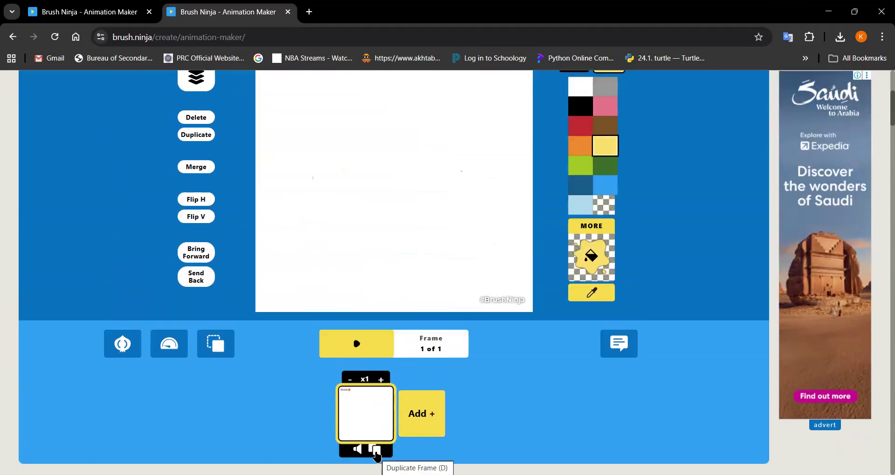
Duplicate the "Noctis" frame four times to make five frames and go back to the first frame.
click(376, 450)
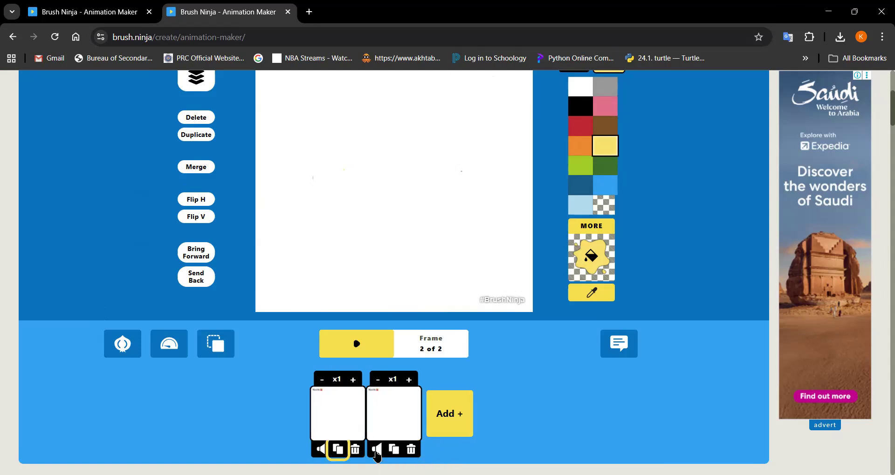
click(394, 450)
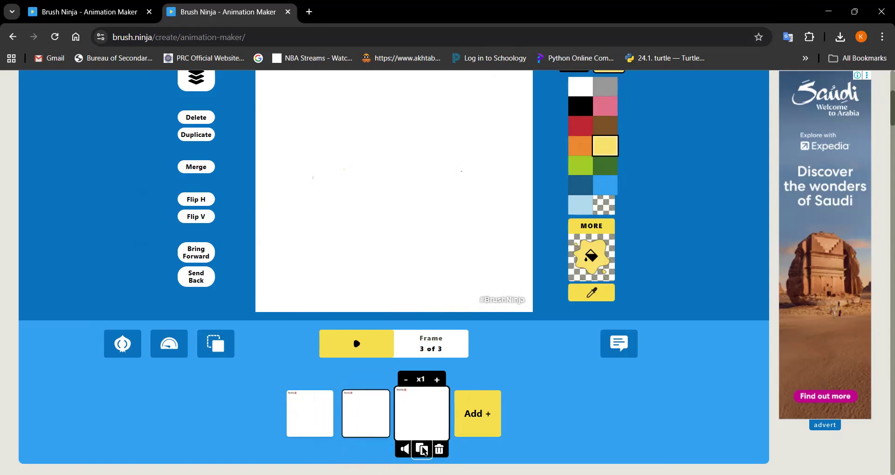
click(423, 450)
click(450, 450)
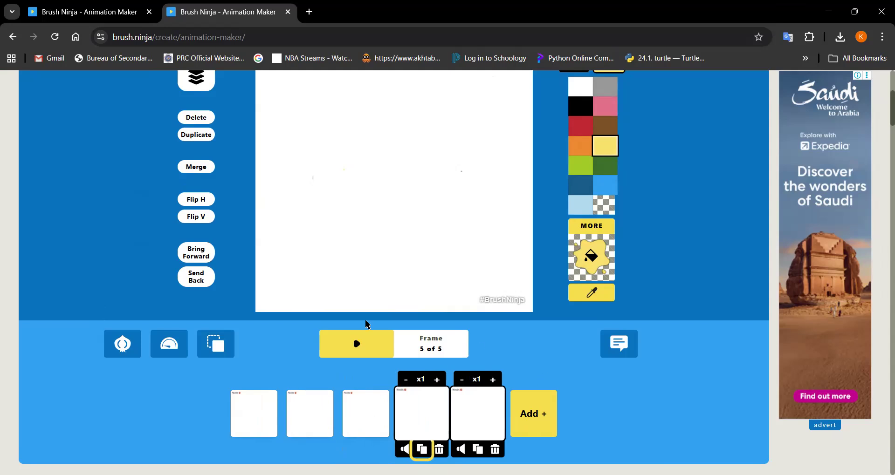
click(246, 418)
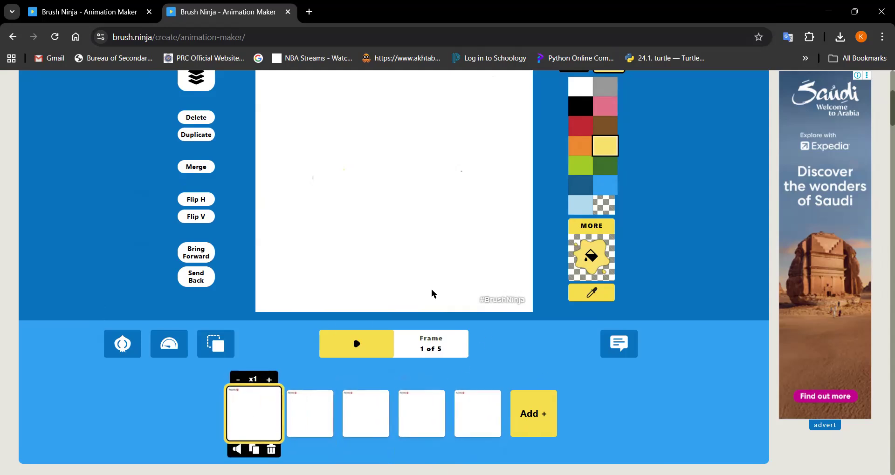
scroll(449, 268, up, 3)
scroll(448, 266, down, 4)
scroll(569, 270, up, 4)
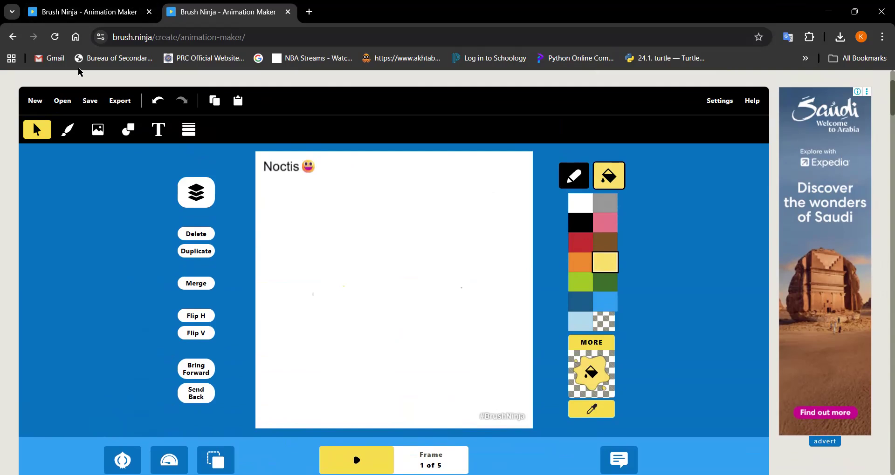
Choose the Pencil paint brush at the third-smallest size.
click(67, 131)
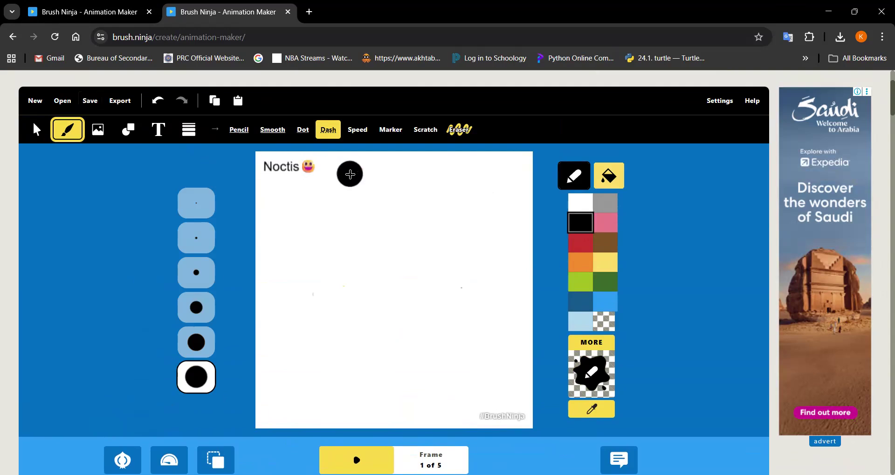
click(197, 305)
click(196, 269)
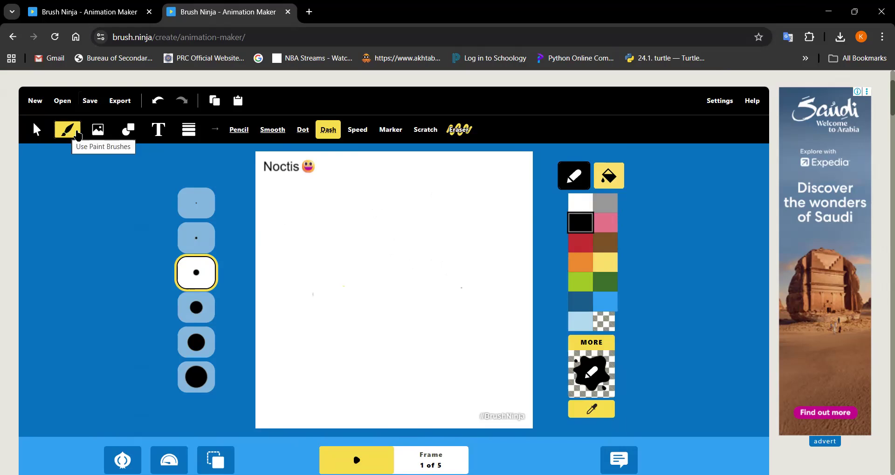
click(239, 129)
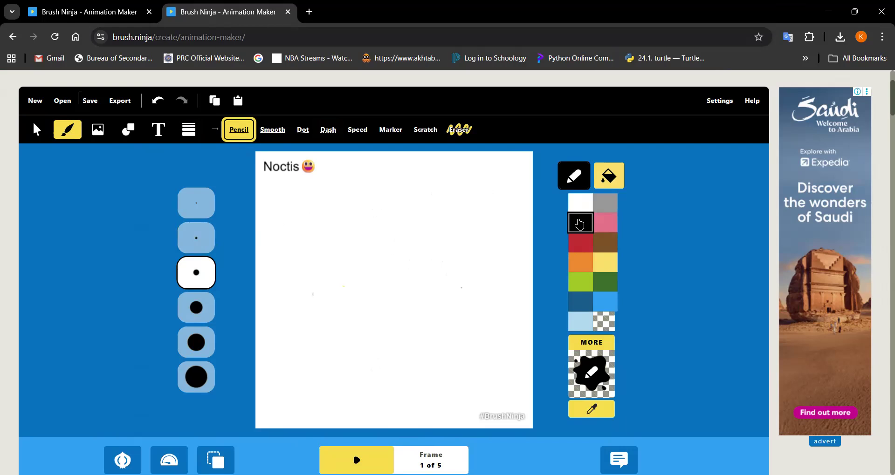
Set the fill colour to black and switch back to the stroke colour.
click(611, 179)
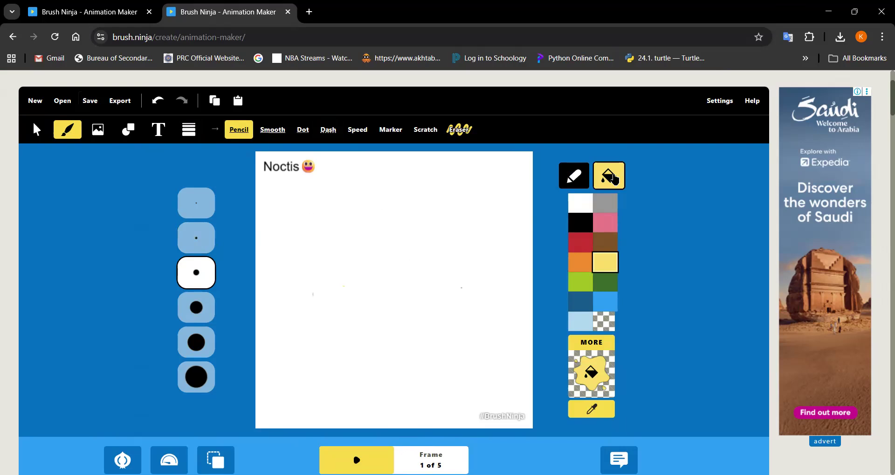
click(580, 223)
click(612, 179)
click(574, 177)
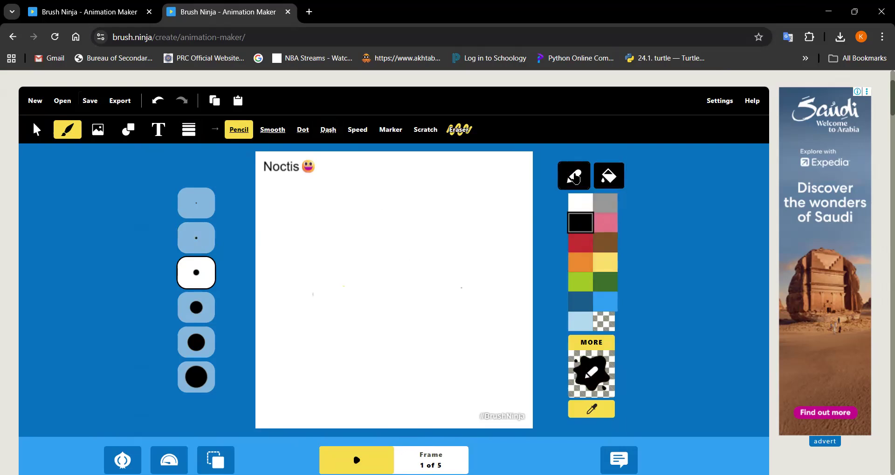
click(612, 186)
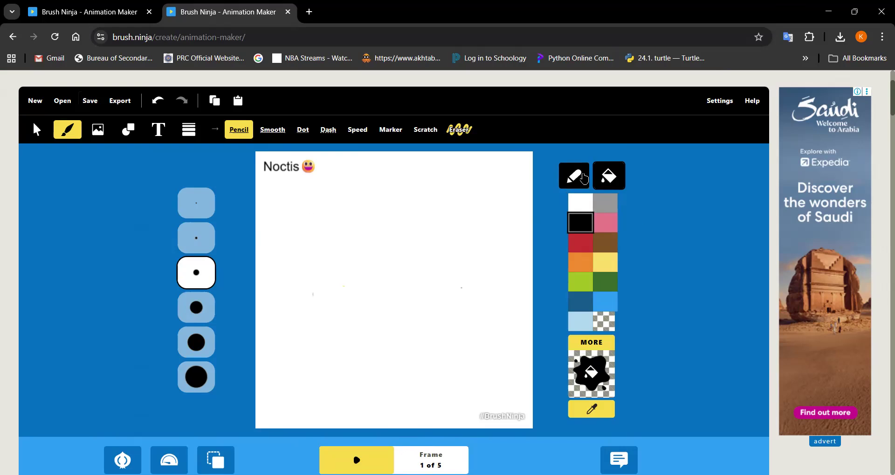
click(580, 183)
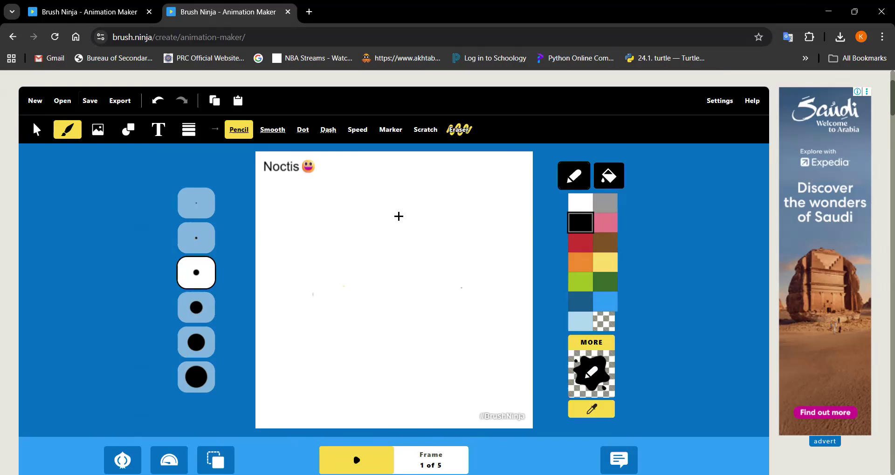
Reset the stroke colour in the custom colour picker and apply it as black.
click(595, 374)
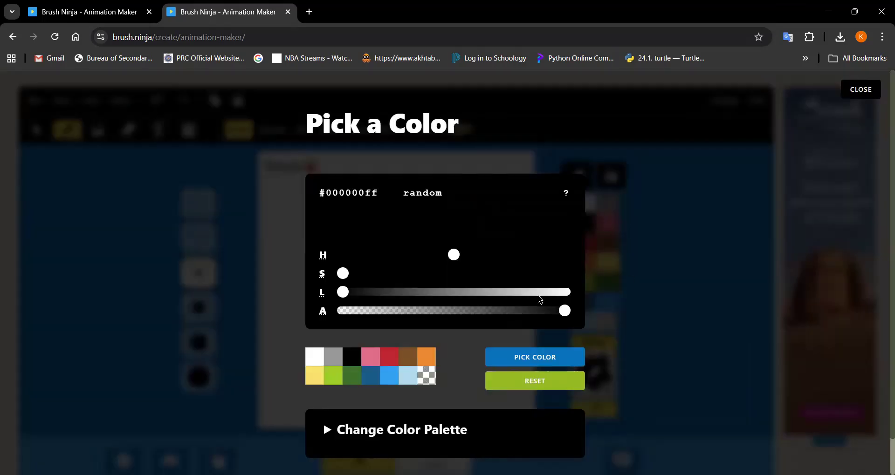
click(534, 379)
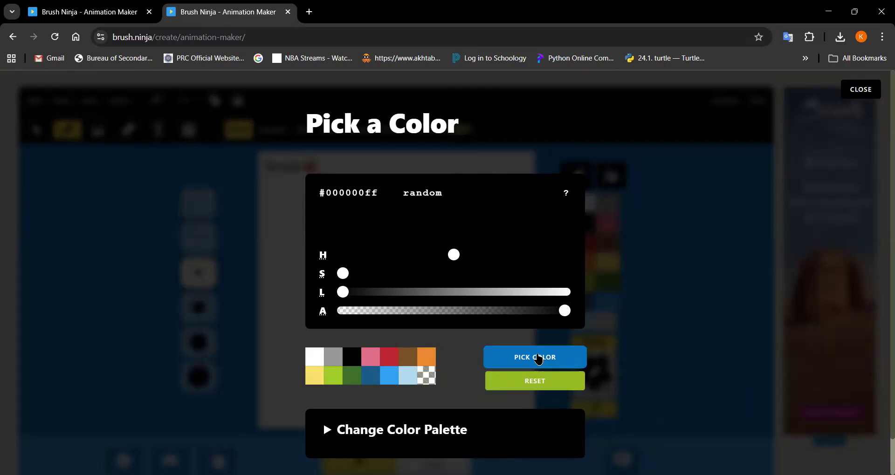
click(578, 359)
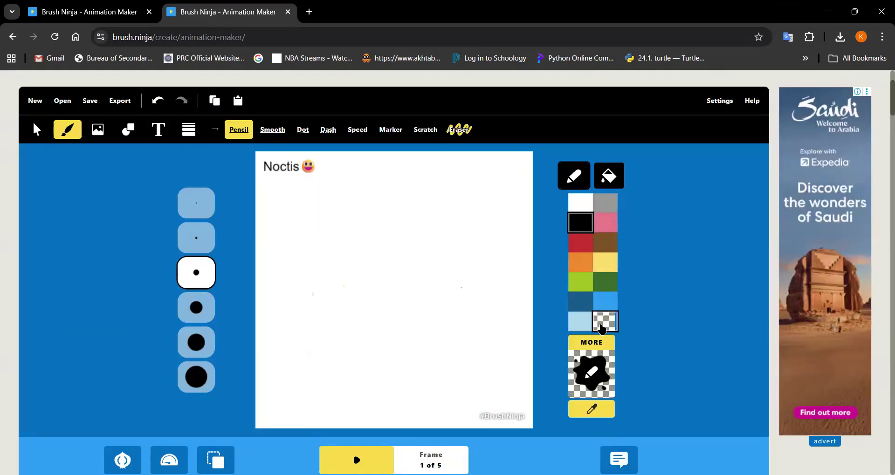
Make the fill transparent, keep the stroke black, and draw a rough unfilled circle near the middle of the first frame.
click(609, 175)
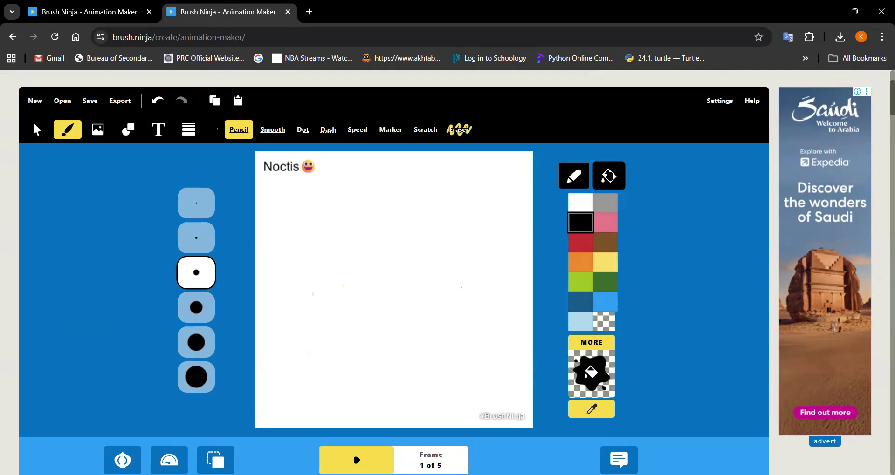
click(611, 323)
click(580, 222)
click(605, 322)
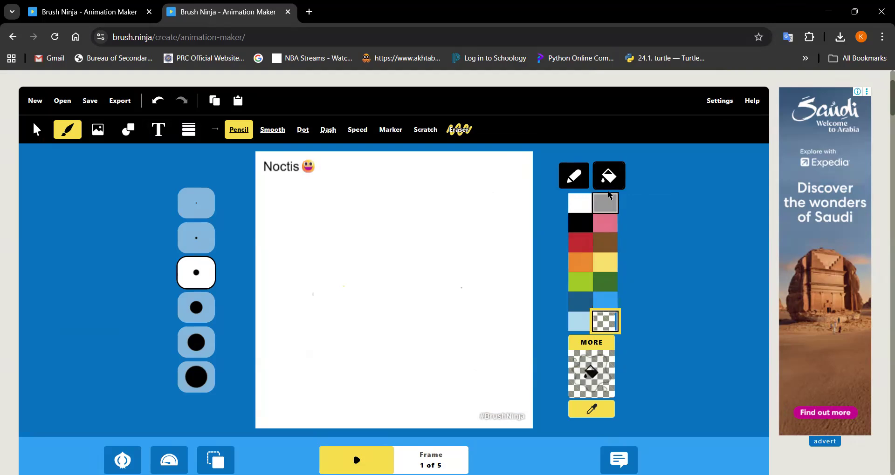
click(573, 176)
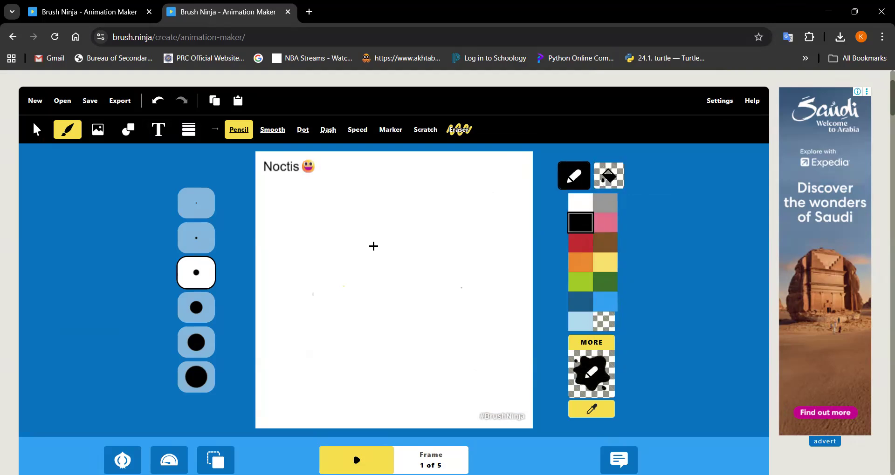
mouse_move(374, 219)
mouse_down()
mouse_move(333, 244)
mouse_move(328, 268)
mouse_move(402, 297)
mouse_move(418, 266)
mouse_move(382, 219)
mouse_up()
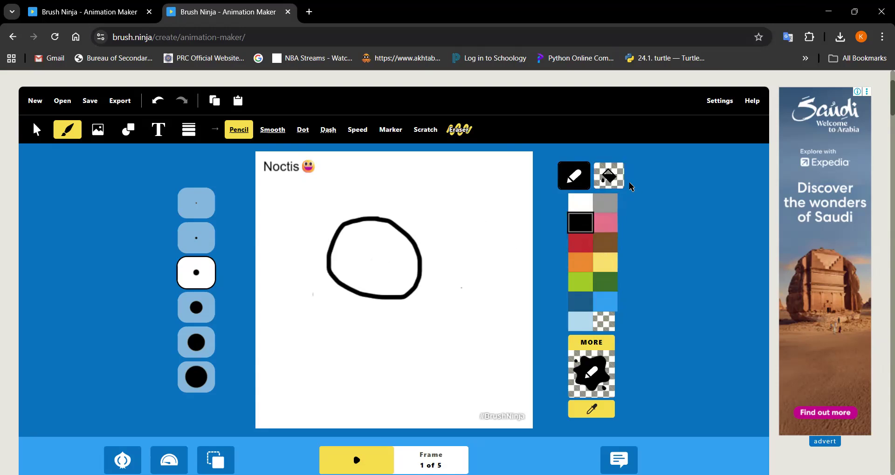
Draw a smaller circle with a light yellow fill and black outline to the lower right of the first circle.
click(605, 265)
click(610, 177)
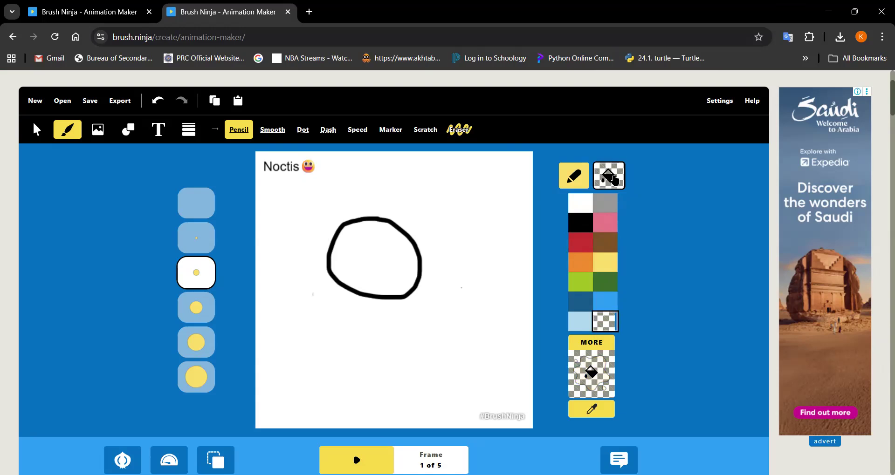
click(604, 262)
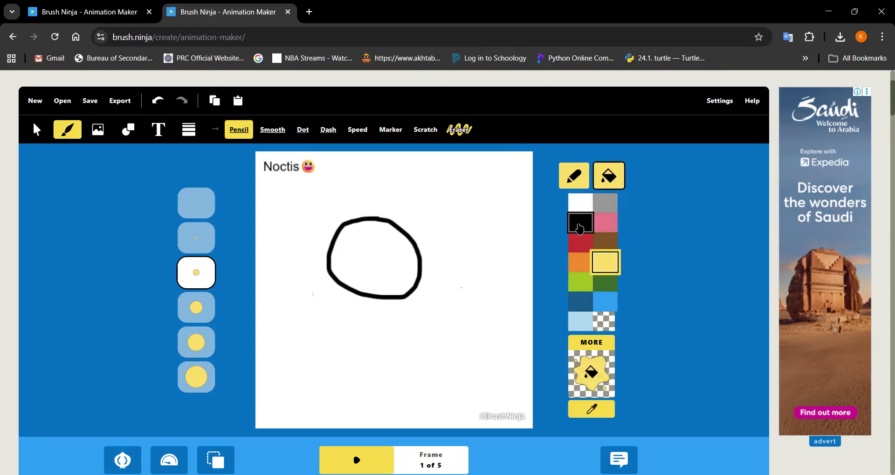
click(573, 176)
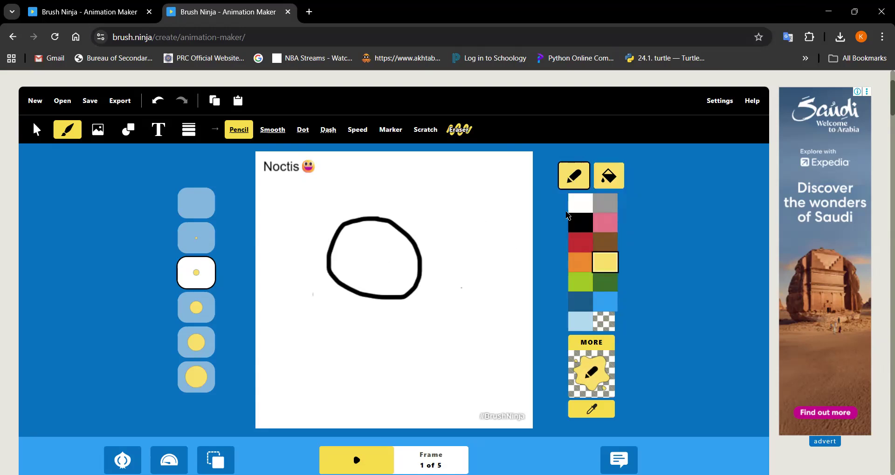
click(582, 227)
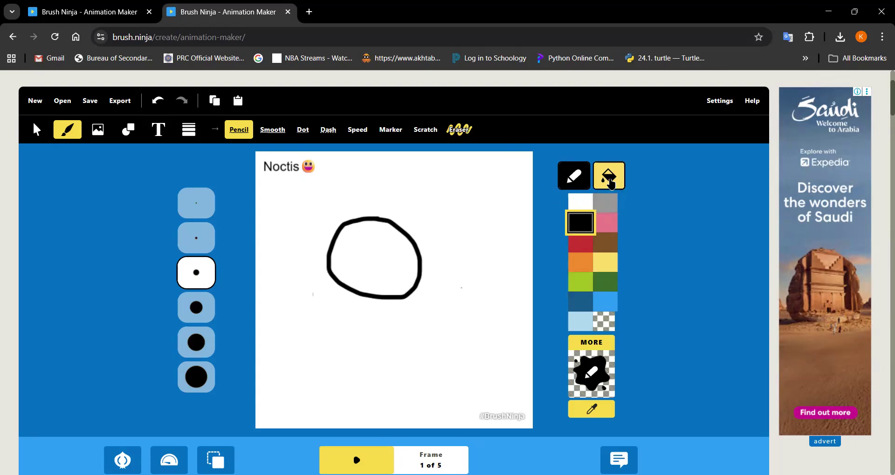
mouse_move(453, 309)
mouse_down()
mouse_move(415, 318)
mouse_move(412, 345)
mouse_move(441, 354)
mouse_move(454, 347)
mouse_move(450, 307)
mouse_up()
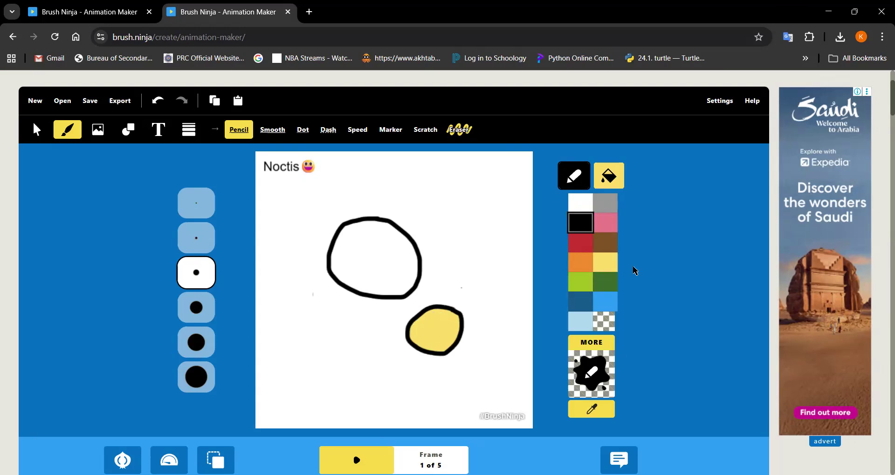
Set the fill colour to red and the stroke colour to dark green.
click(605, 261)
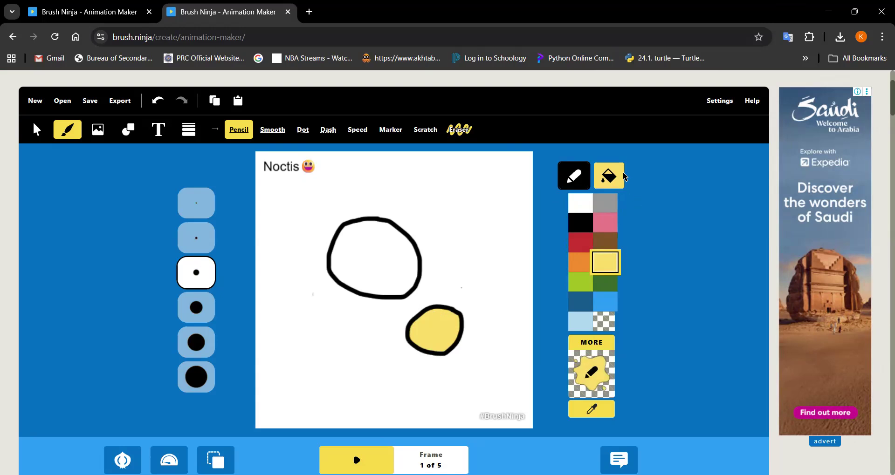
click(623, 176)
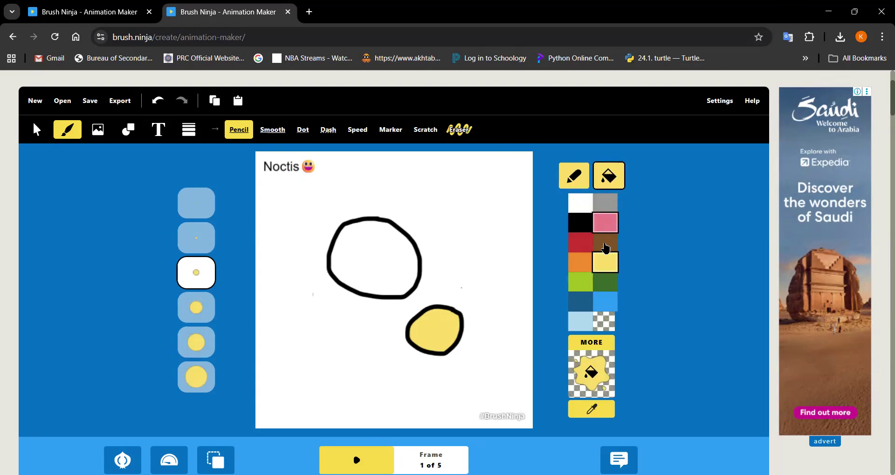
click(579, 242)
click(576, 225)
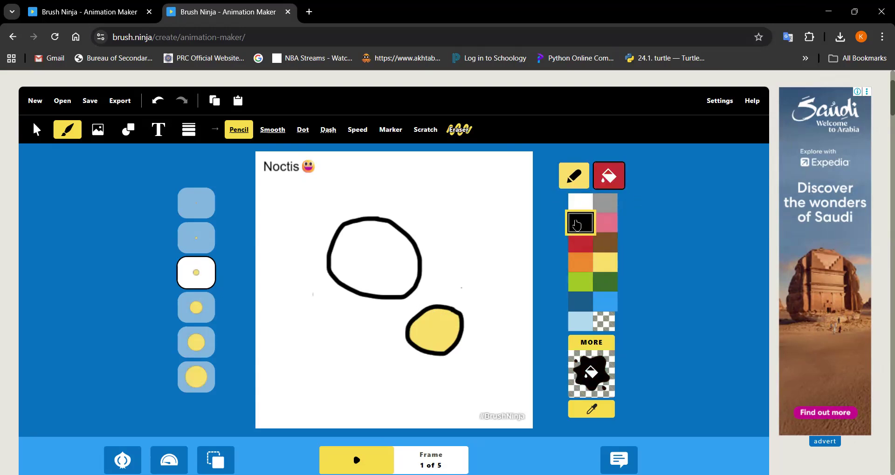
click(580, 243)
click(577, 176)
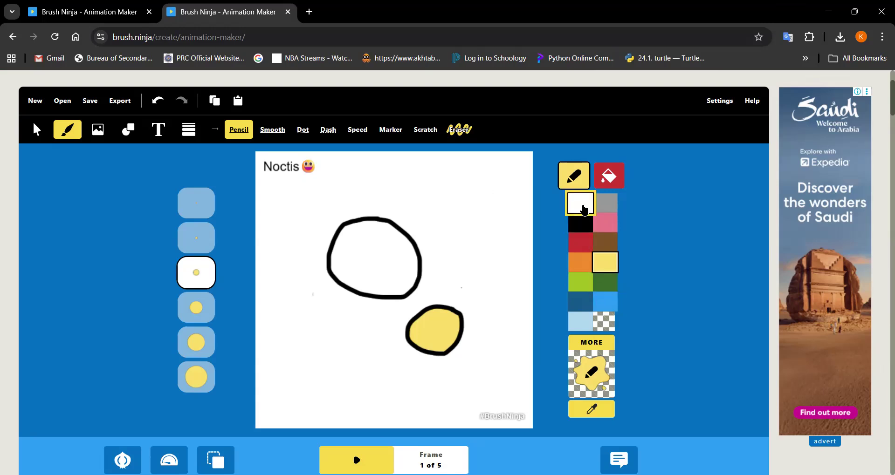
click(599, 278)
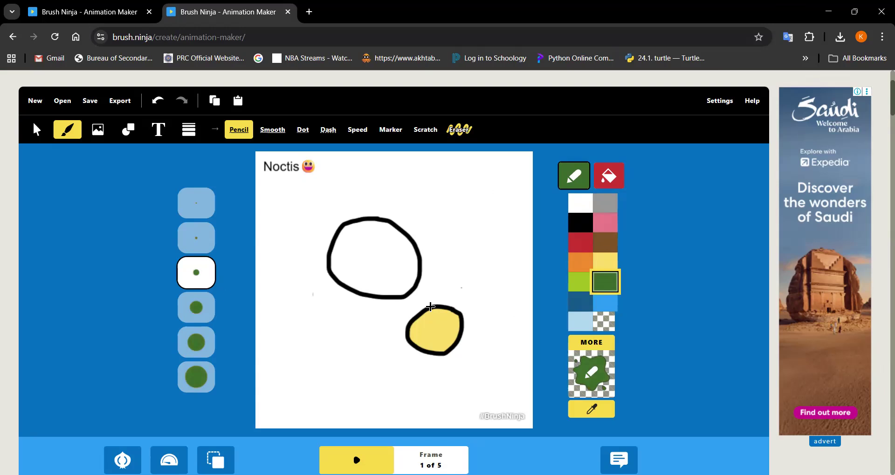
Draw a small red-filled circle with a thin green outline to the lower left of the first circle, using the second-smallest brush.
click(200, 236)
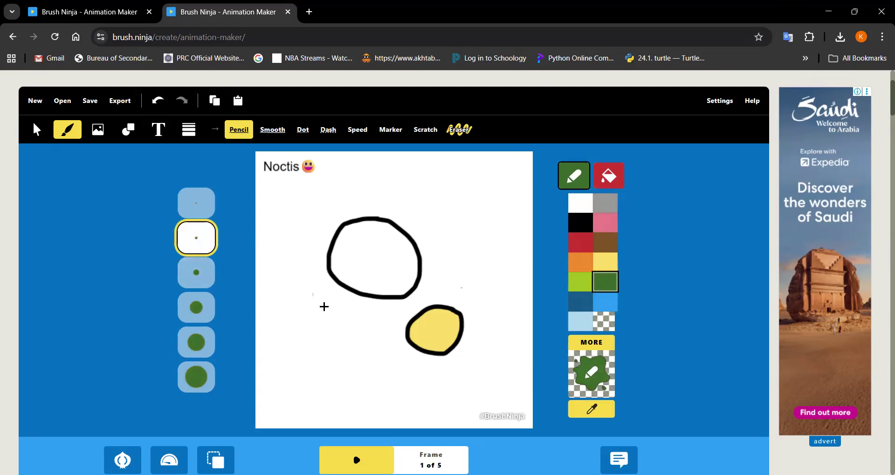
mouse_move(326, 309)
mouse_down()
mouse_move(306, 311)
mouse_move(296, 341)
mouse_move(345, 348)
mouse_up()
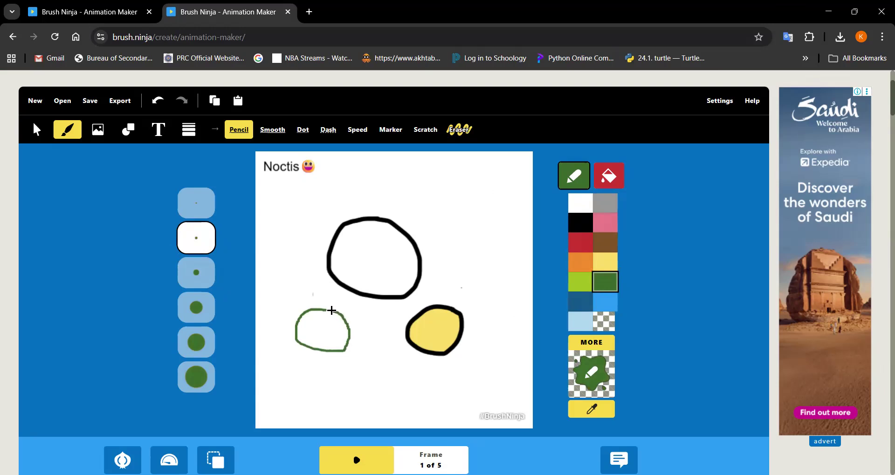
drag(323, 309, 323, 309)
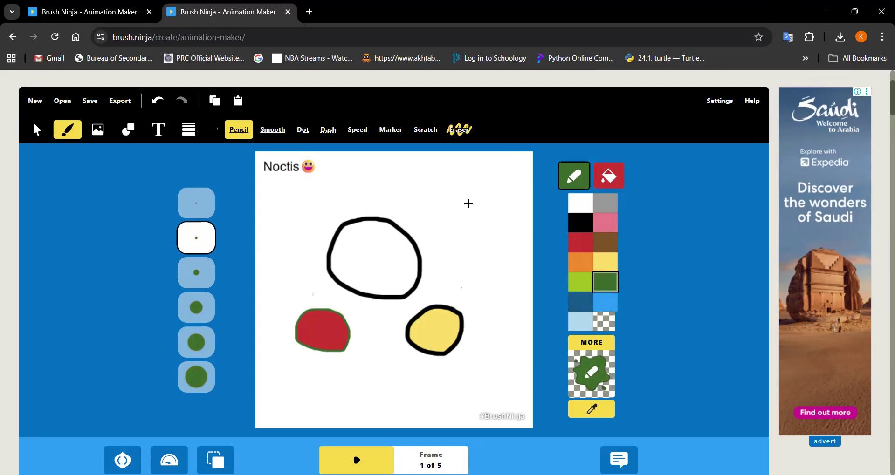
Draw another small red-filled shape with a thin green outline to the upper right of the large black circle.
mouse_move(468, 203)
mouse_down()
mouse_move(431, 197)
mouse_move(419, 230)
mouse_up()
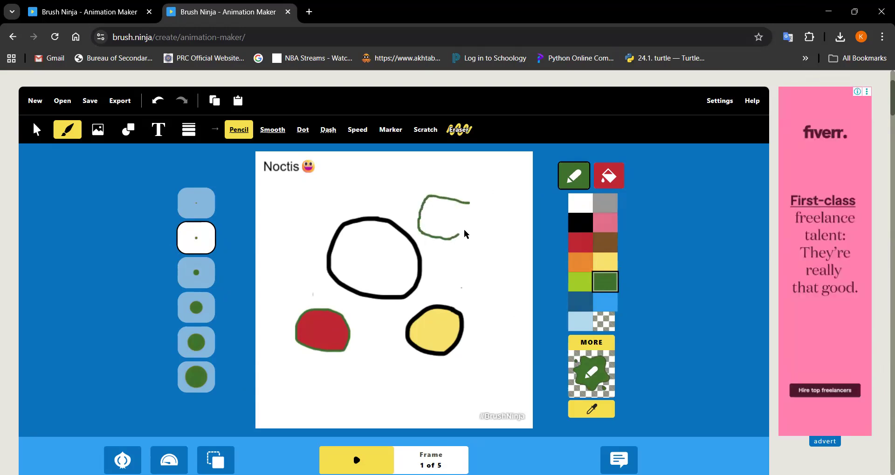
drag(469, 203, 470, 204)
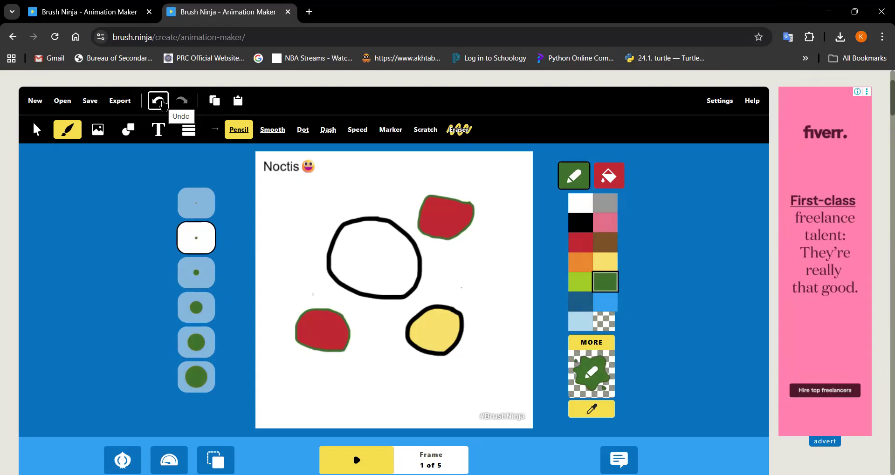
Undo the two red-filled shapes and erase the large black circle and the yellow circle using the largest eraser size.
click(162, 105)
click(162, 106)
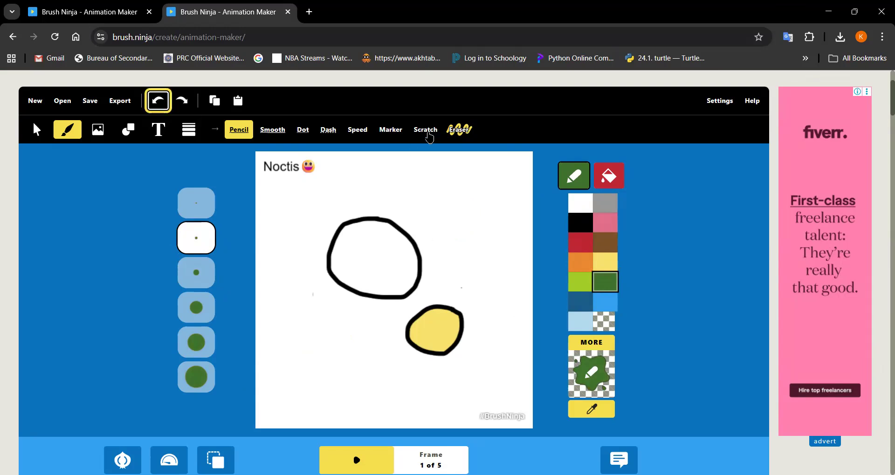
click(459, 130)
click(195, 379)
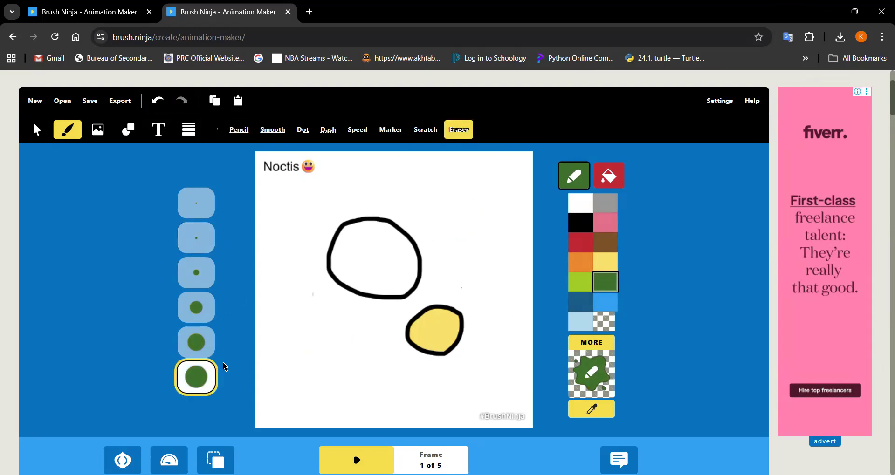
mouse_move(457, 325)
mouse_down()
mouse_move(430, 348)
mouse_move(468, 317)
mouse_move(437, 328)
mouse_move(406, 319)
mouse_move(417, 319)
mouse_move(395, 341)
mouse_move(427, 323)
mouse_move(446, 328)
mouse_move(389, 350)
mouse_move(439, 289)
mouse_move(366, 286)
mouse_move(391, 293)
mouse_move(356, 254)
mouse_move(380, 230)
mouse_move(417, 264)
mouse_move(376, 296)
mouse_move(333, 268)
mouse_move(344, 232)
mouse_move(365, 217)
mouse_move(422, 256)
mouse_move(400, 229)
mouse_move(515, 313)
mouse_up()
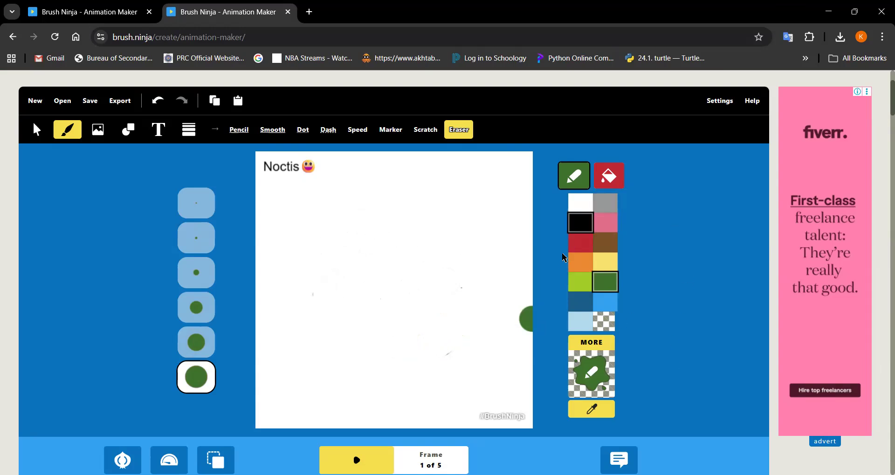
Set both the stroke and fill colours to black and choose the second-smallest brush size.
click(579, 222)
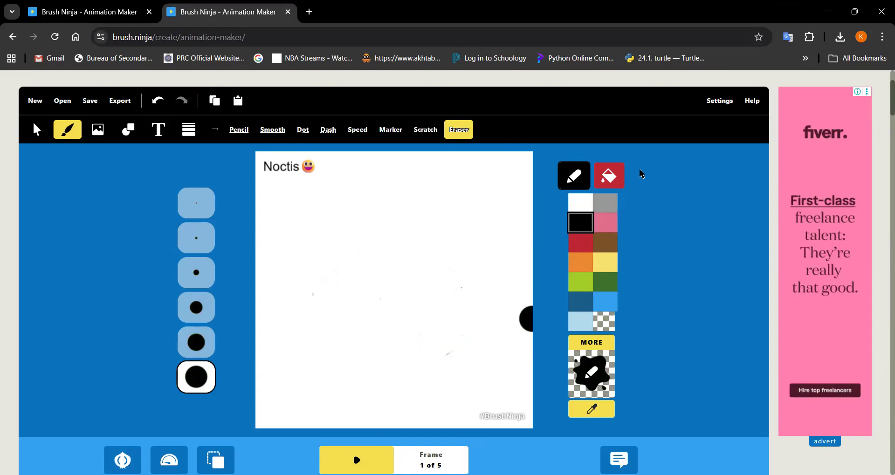
click(606, 177)
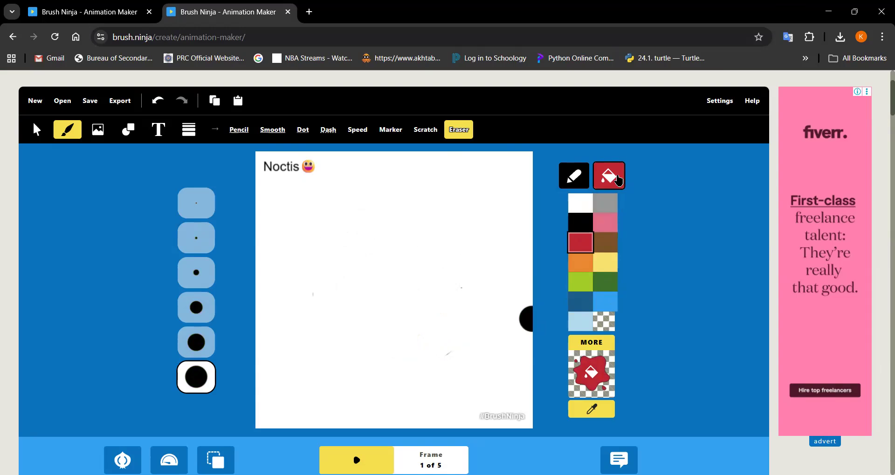
click(578, 230)
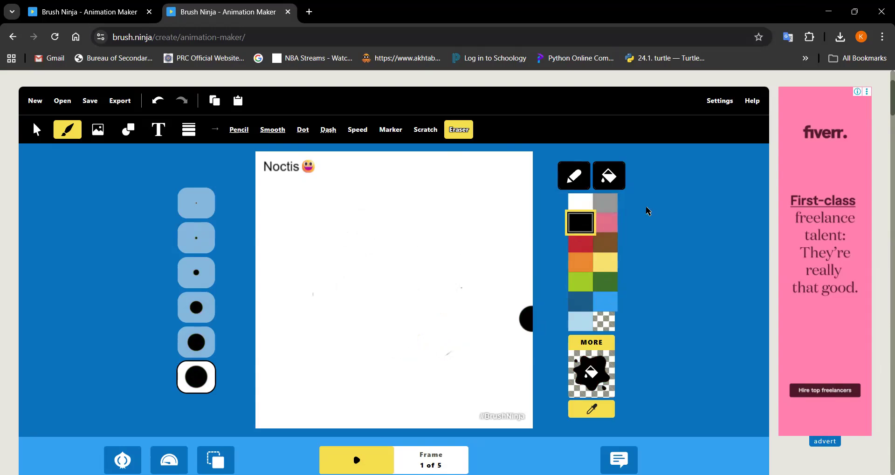
click(196, 237)
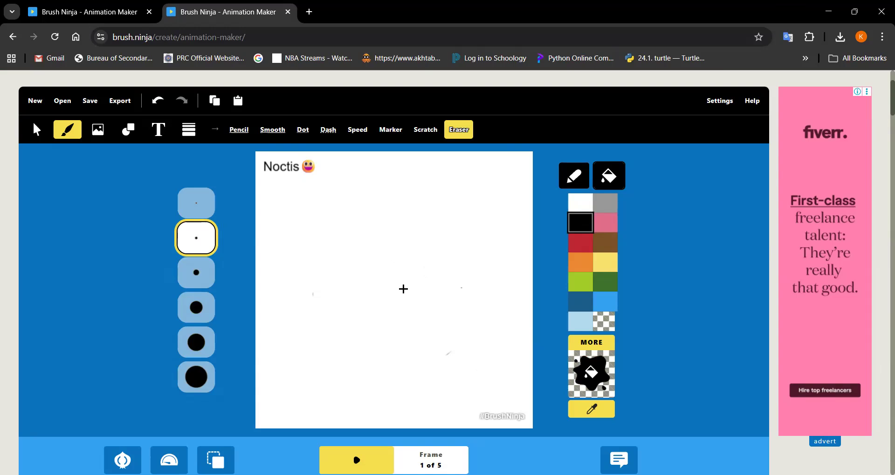
Use the Pencil with the stroke colour active to draw a small black-filled oval head in the upper middle of the first frame.
scroll(651, 286, down, 6)
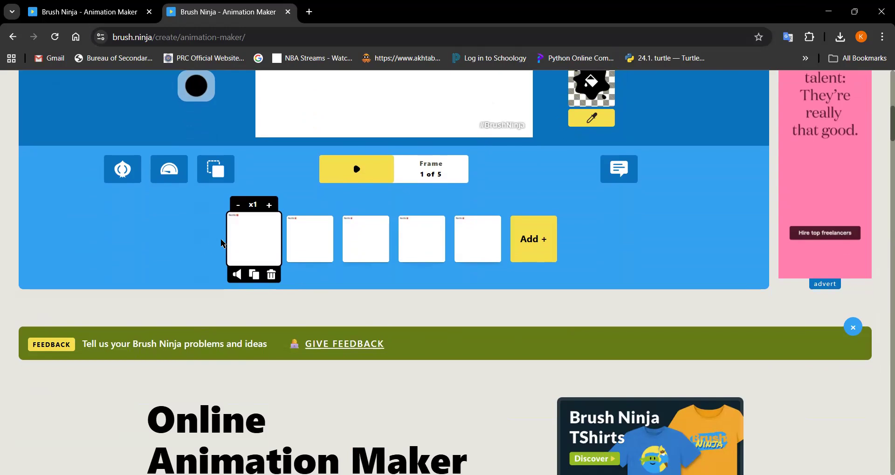
scroll(224, 242, up, 1)
scroll(244, 272, up, 4)
scroll(343, 266, down, 4)
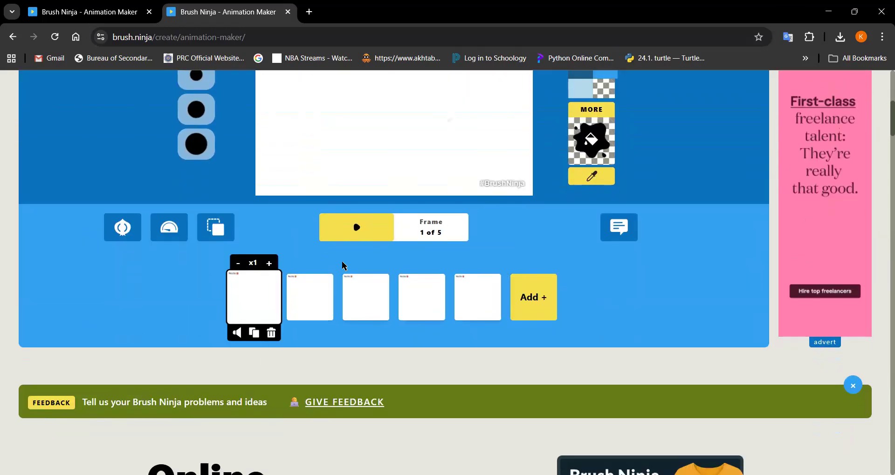
scroll(406, 245, up, 4)
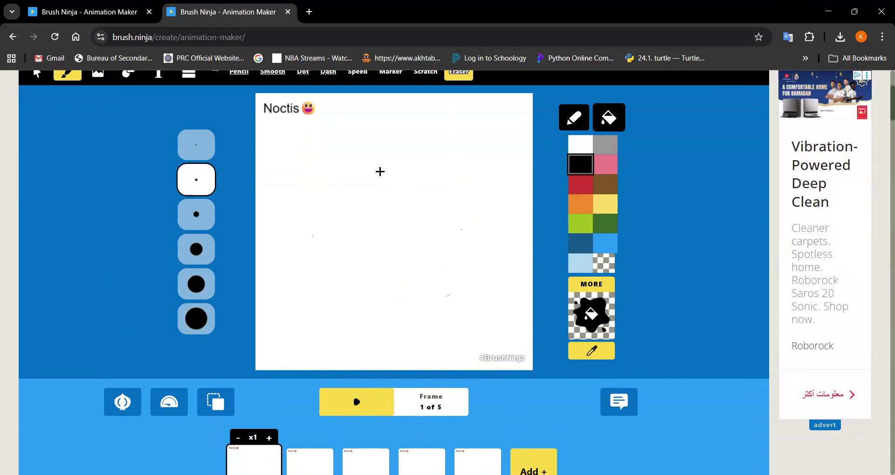
click(560, 127)
scroll(420, 114, up, 4)
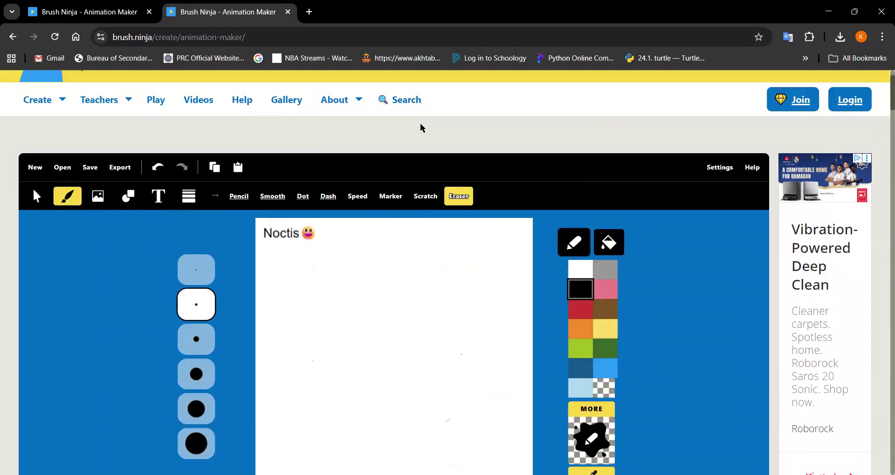
scroll(465, 224, down, 1)
scroll(476, 214, down, 1)
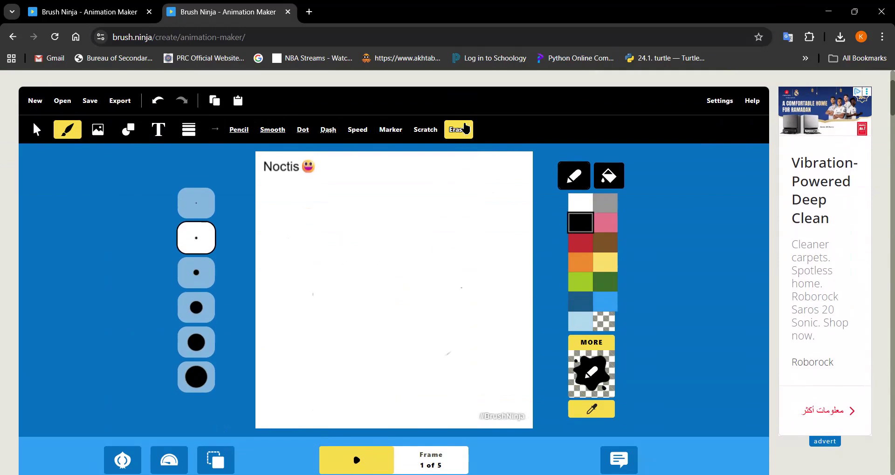
click(238, 130)
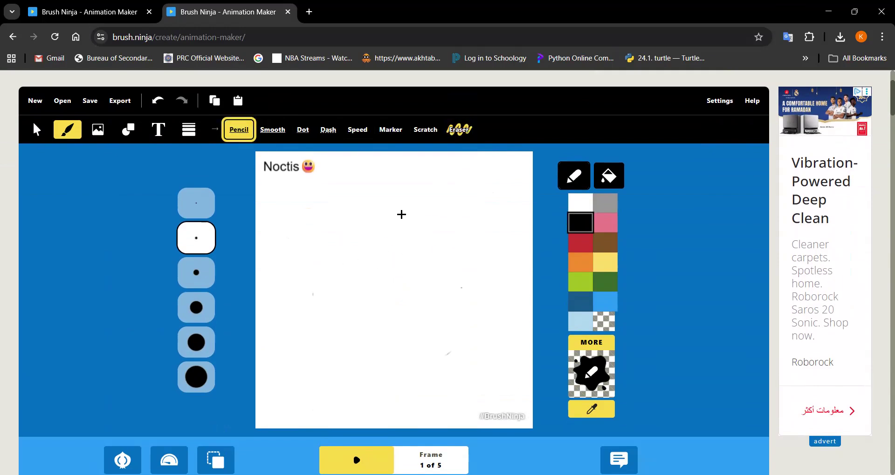
mouse_move(410, 212)
mouse_down()
mouse_move(381, 208)
mouse_move(370, 221)
mouse_move(388, 237)
mouse_move(414, 233)
mouse_move(409, 213)
mouse_up()
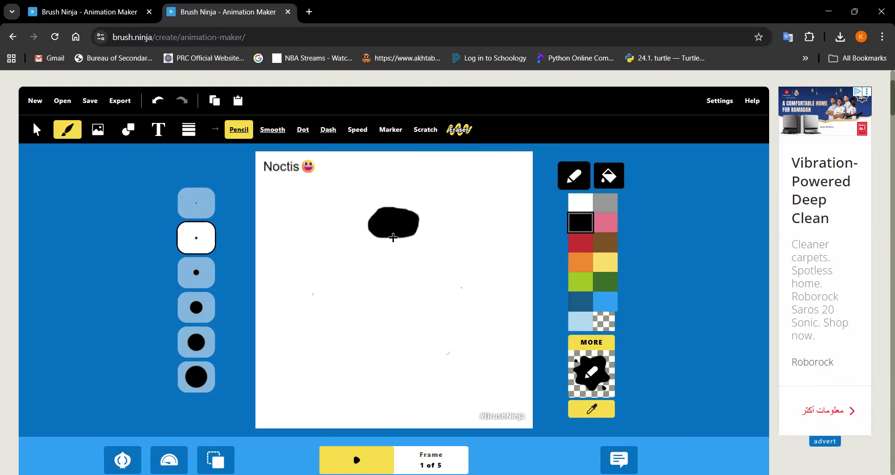
Try a body and leg stroke below the head with the black fill still on, and undo it.
mouse_move(393, 238)
mouse_down()
mouse_move(393, 302)
mouse_move(373, 328)
mouse_move(388, 318)
mouse_up()
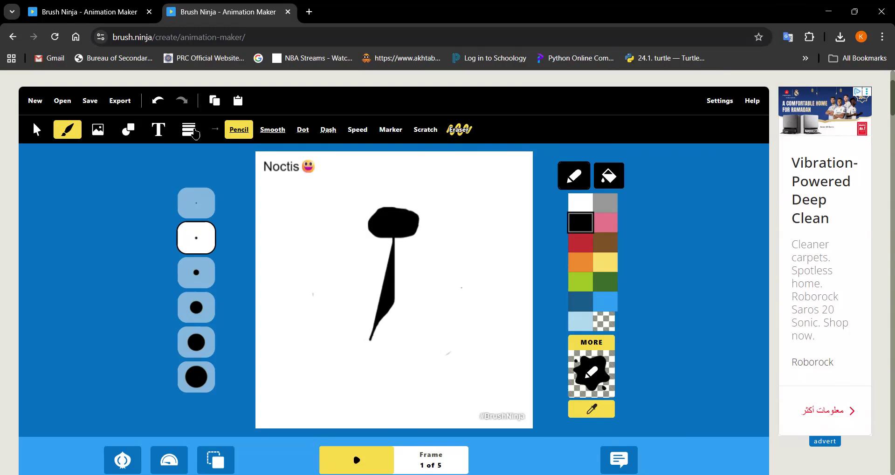
click(160, 103)
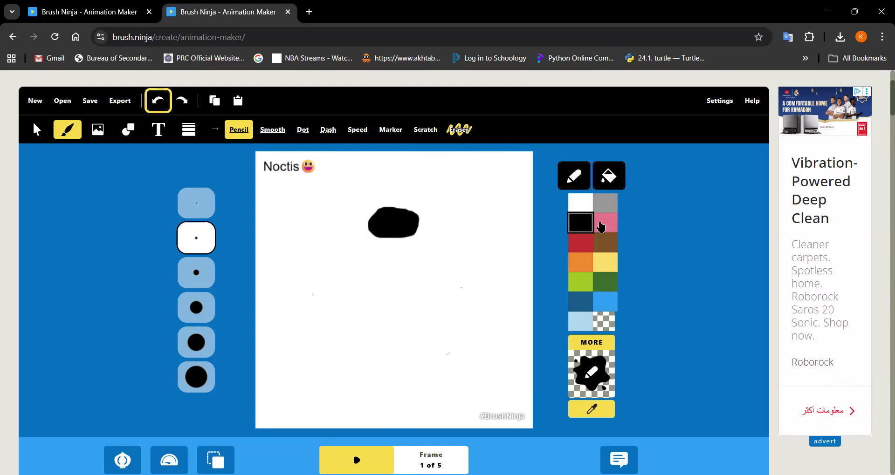
Make the fill transparent while keeping the stroke black.
click(603, 183)
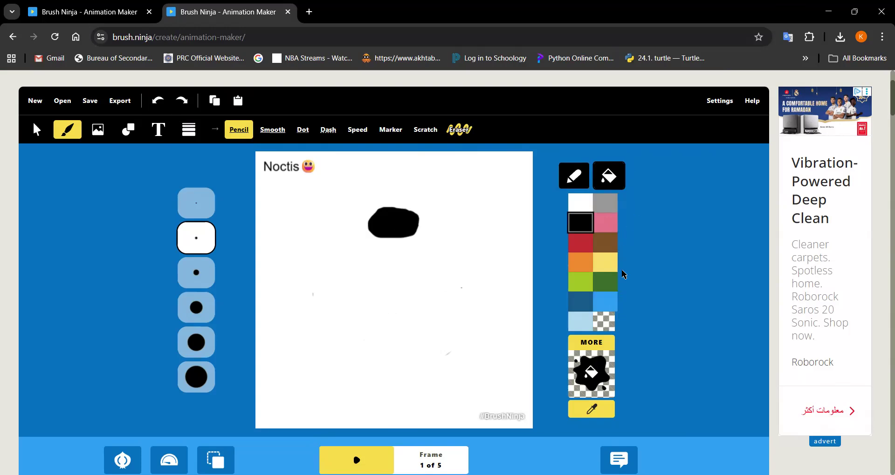
click(610, 322)
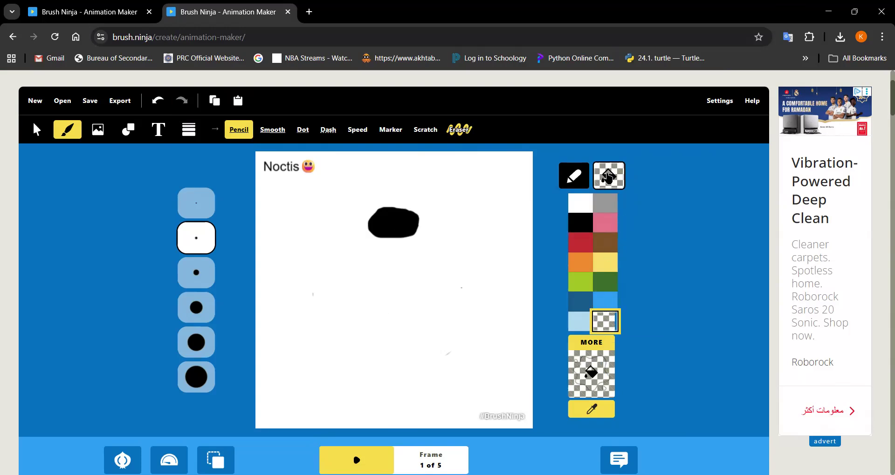
click(583, 229)
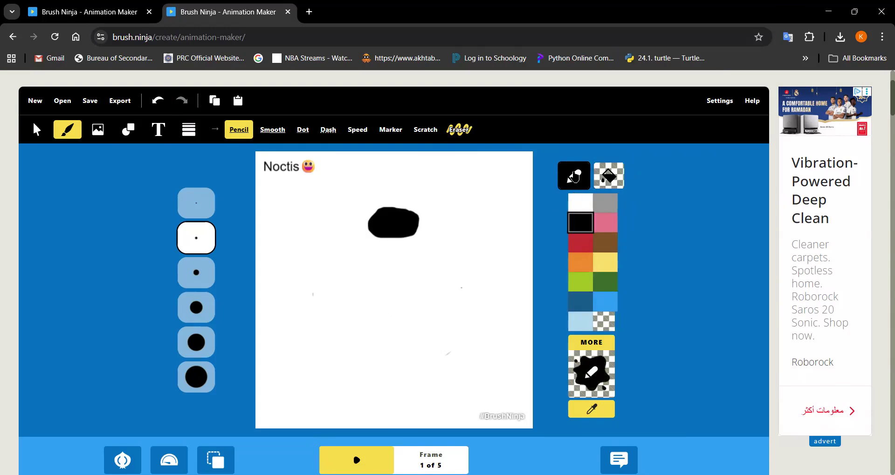
Draw a stick-figure body with two legs and two arms below the head, and outline spiky hair around the head.
mouse_move(392, 238)
mouse_down()
mouse_move(391, 301)
mouse_move(365, 344)
mouse_up()
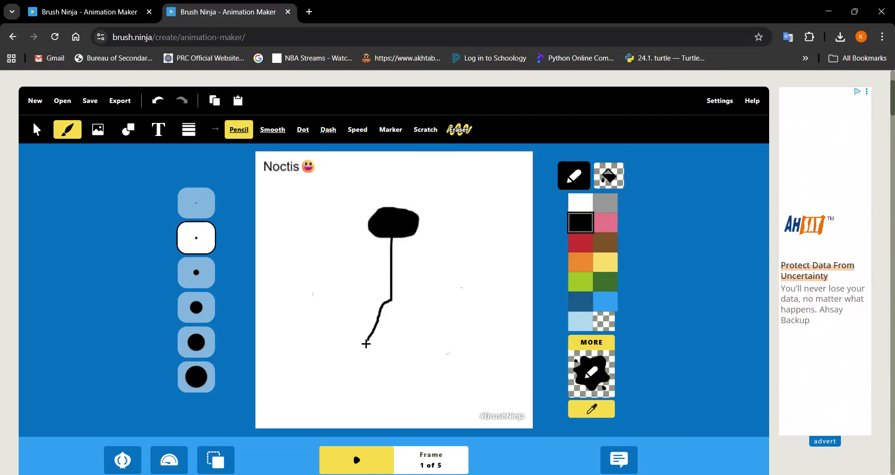
drag(430, 331, 437, 339)
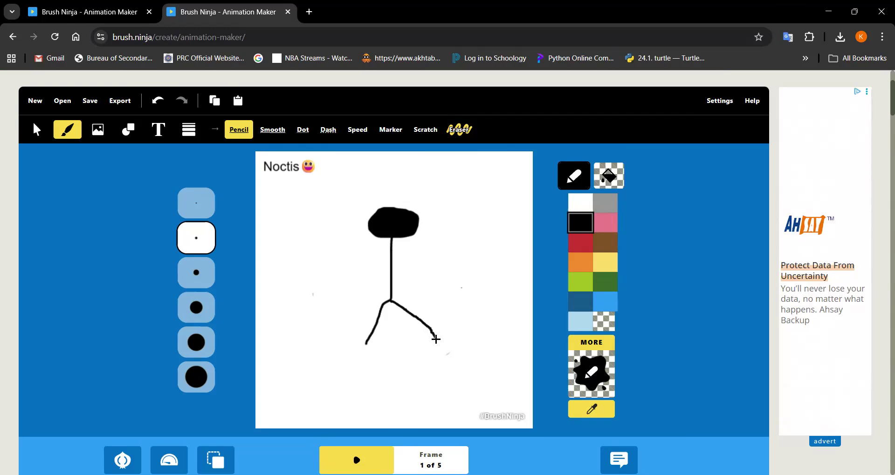
drag(390, 255, 374, 282)
drag(391, 254, 416, 285)
mouse_move(367, 224)
mouse_down()
mouse_move(324, 218)
mouse_move(349, 206)
mouse_move(318, 201)
mouse_move(359, 196)
mouse_move(326, 170)
mouse_move(351, 167)
mouse_move(365, 182)
mouse_move(400, 179)
mouse_move(413, 190)
mouse_move(464, 190)
mouse_move(415, 201)
mouse_move(469, 208)
mouse_move(443, 214)
mouse_move(461, 222)
mouse_move(419, 223)
mouse_up()
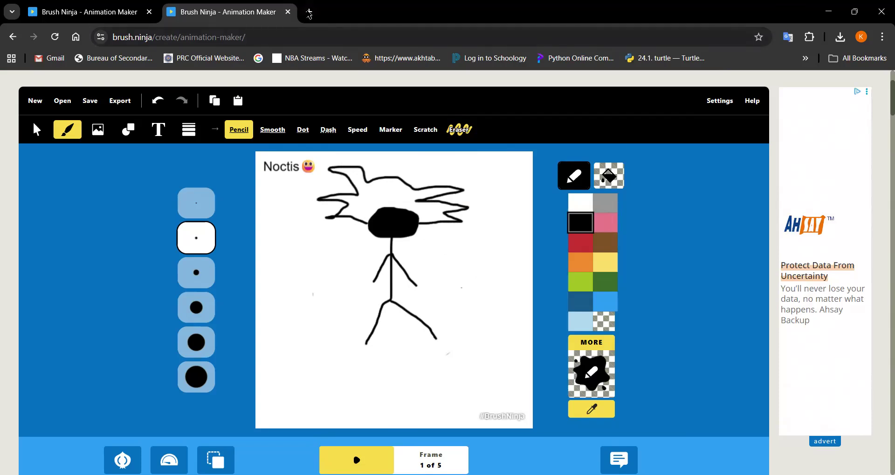
Search Google in a new browser tab for "dragon ball son goku" and open the picture of the yellow-haired Goku.
click(309, 13)
text(dr)
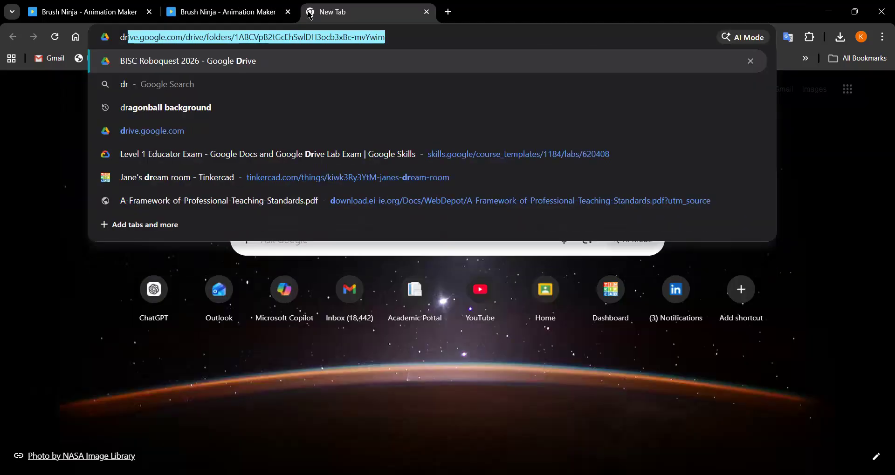
text(agon ball s)
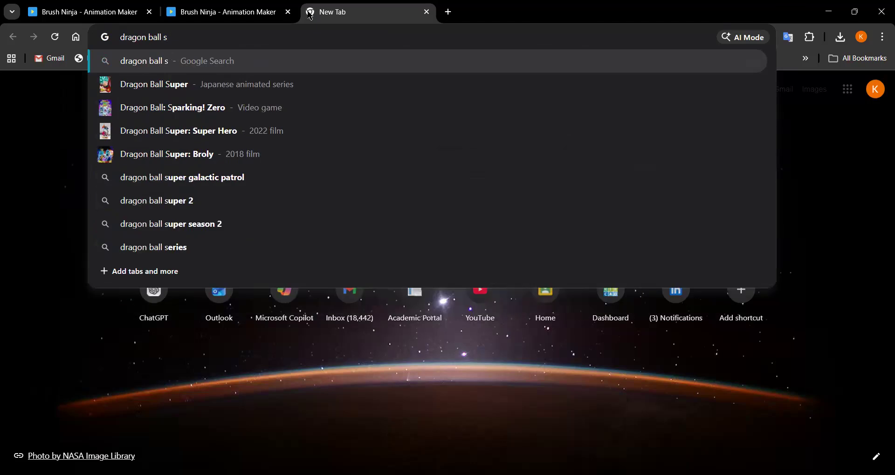
text(on goku)
key(Return)
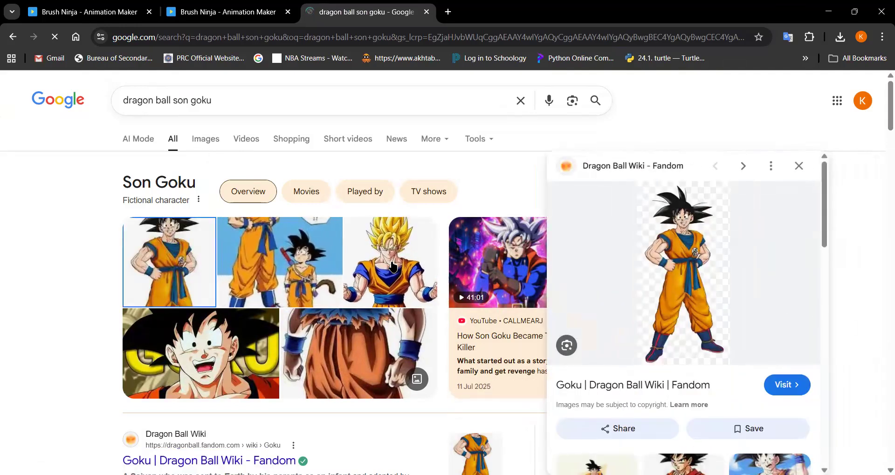
click(391, 262)
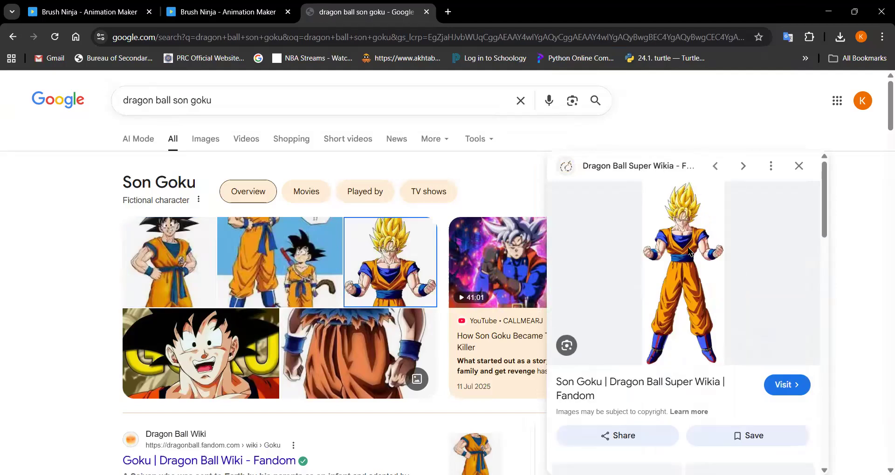
Return to the Brush Ninja Animation Maker tab and select the second frame for editing.
click(224, 7)
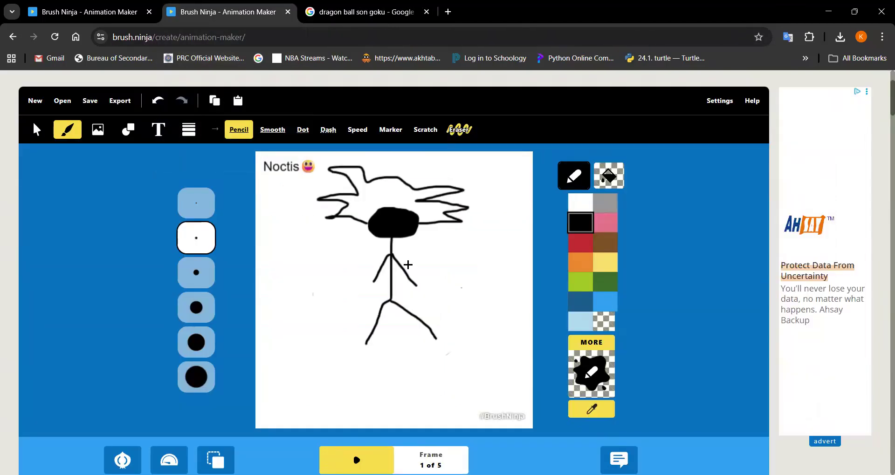
scroll(695, 325, down, 4)
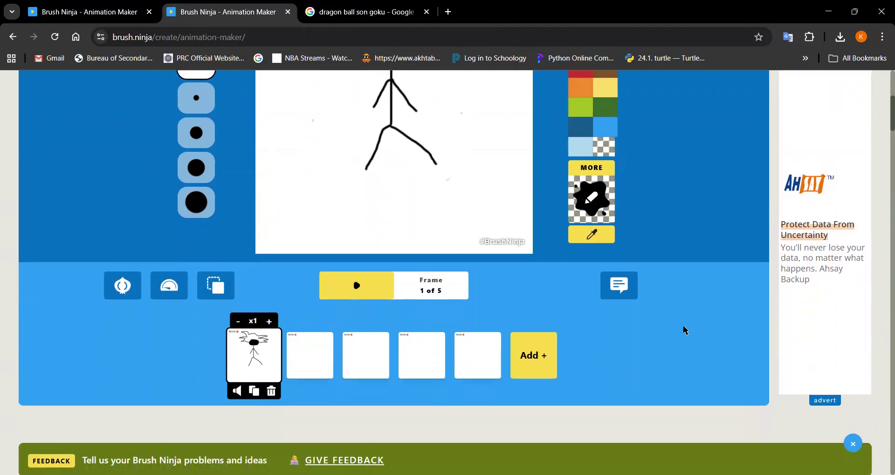
click(311, 371)
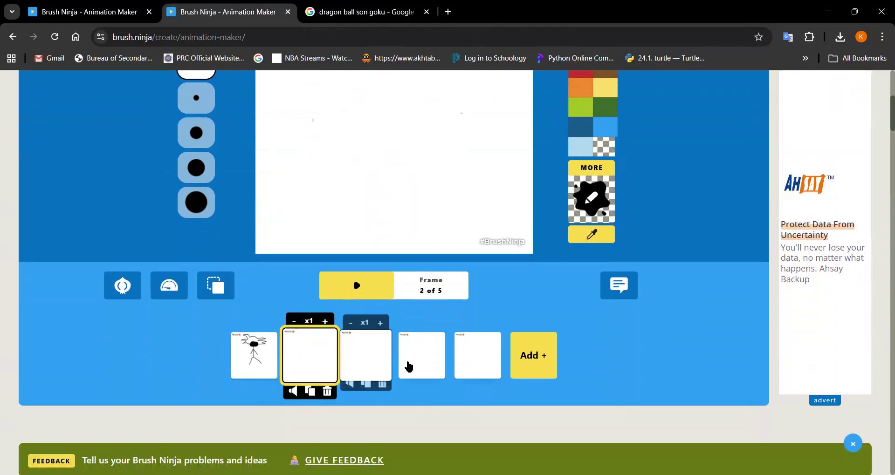
scroll(558, 320, down, 3)
scroll(558, 320, up, 1)
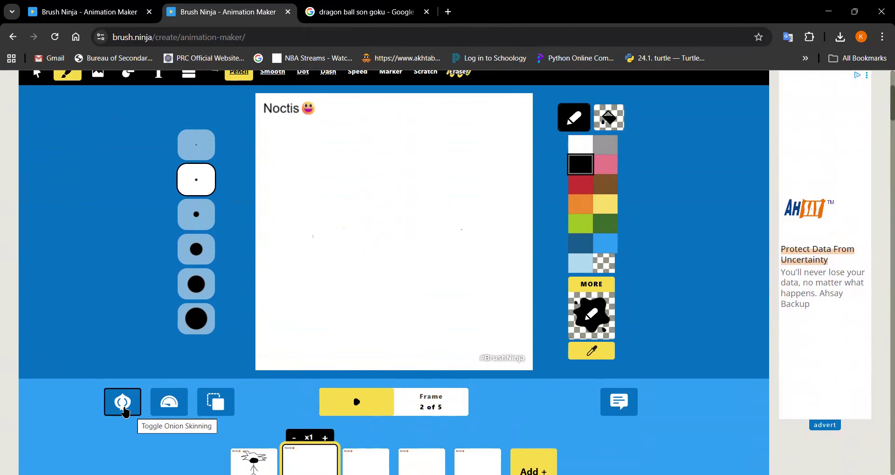
Turn onion skinning on, off and on again to compare the second frame with and without the previous drawing.
click(123, 403)
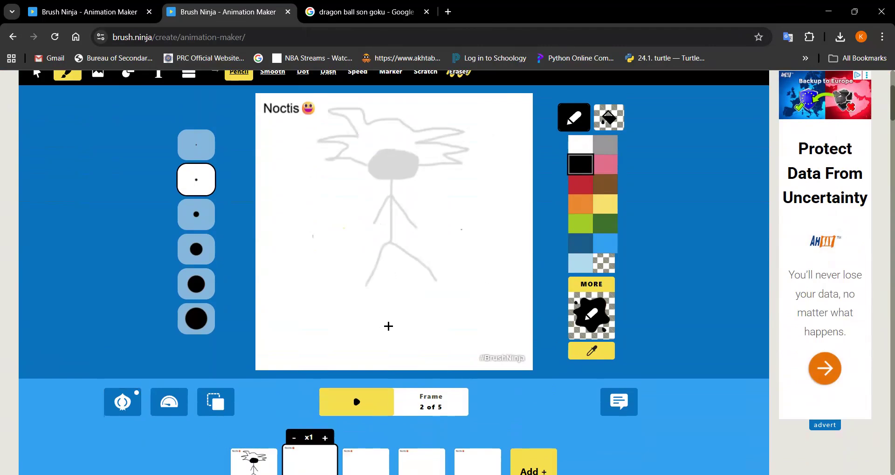
click(118, 414)
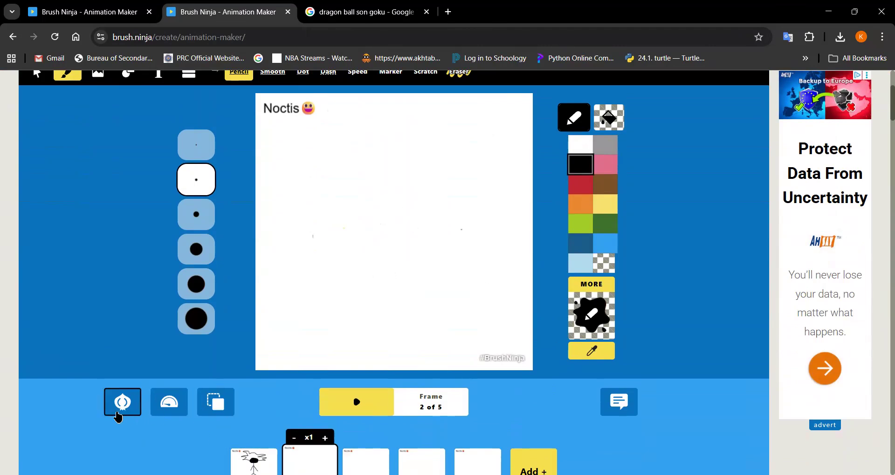
click(118, 415)
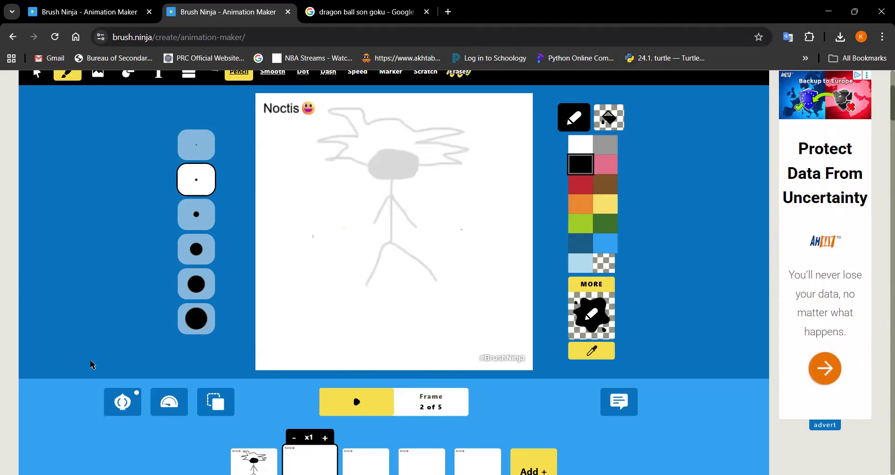
Trace the head on the second frame over the onion-skin guide with a black pencil outline and black fill.
click(115, 408)
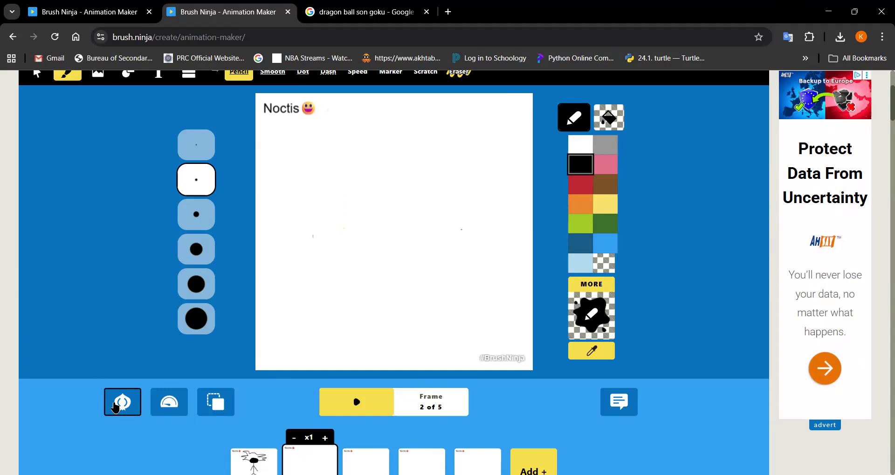
click(116, 408)
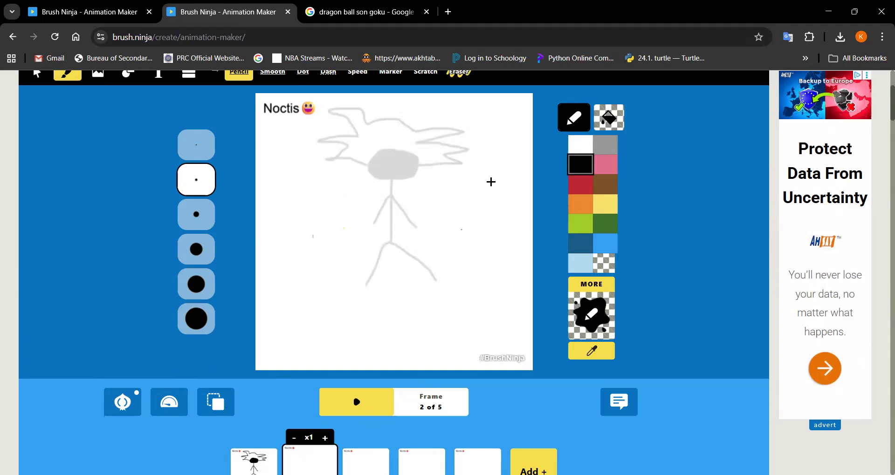
click(581, 163)
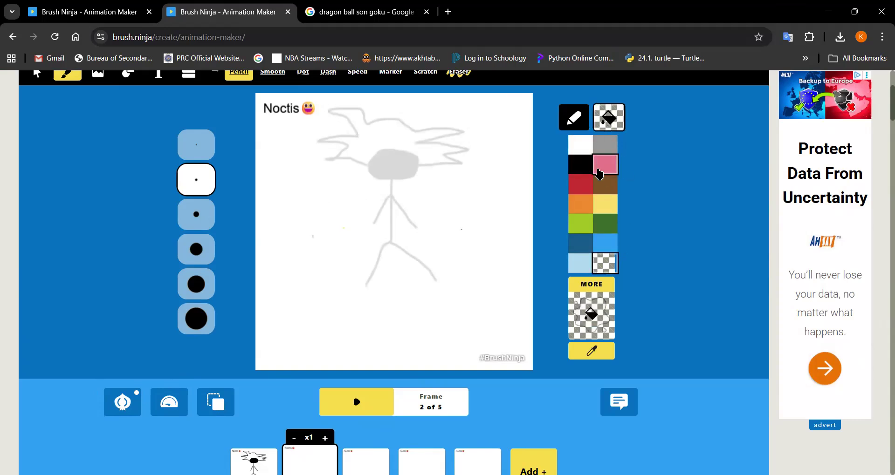
click(609, 122)
click(573, 118)
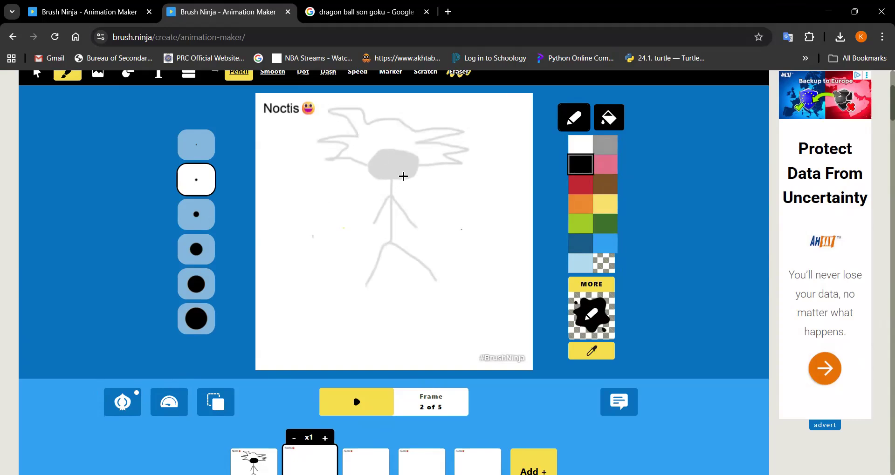
drag(398, 178, 382, 178)
drag(380, 150, 413, 155)
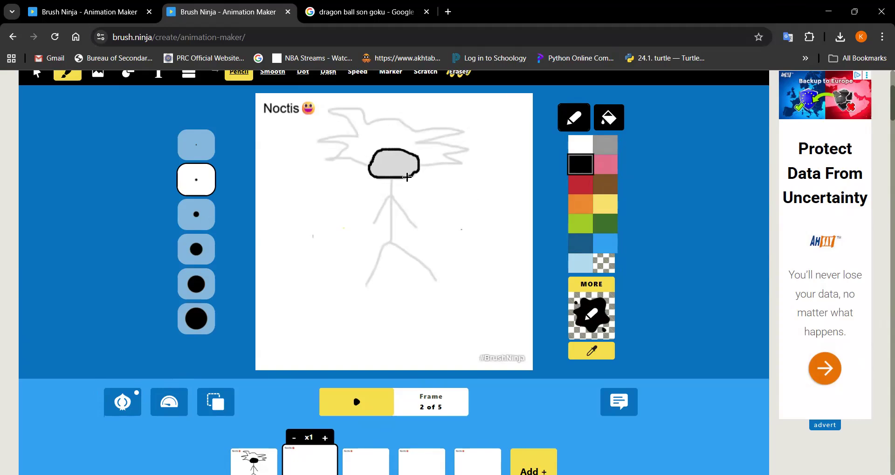
drag(407, 178, 424, 184)
On the second frame, draw unfilled black spiky hair, a body with two legs and bent arms, and a jagged aura around the figure.
click(581, 265)
click(599, 272)
click(621, 121)
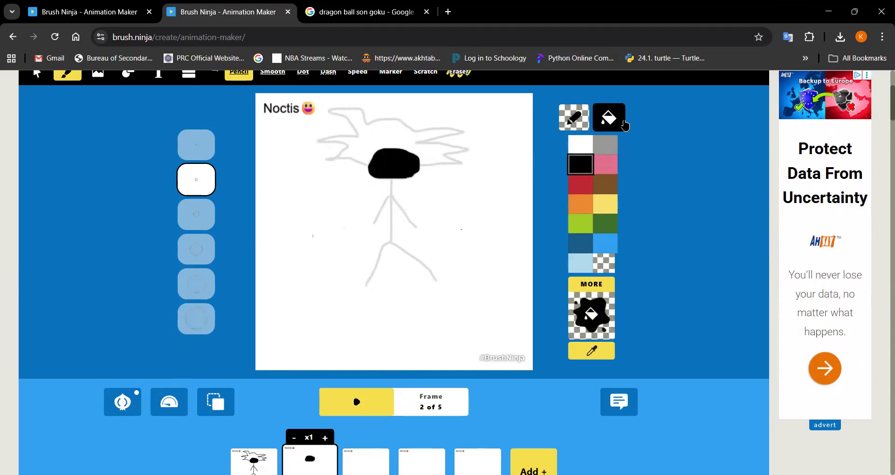
click(605, 263)
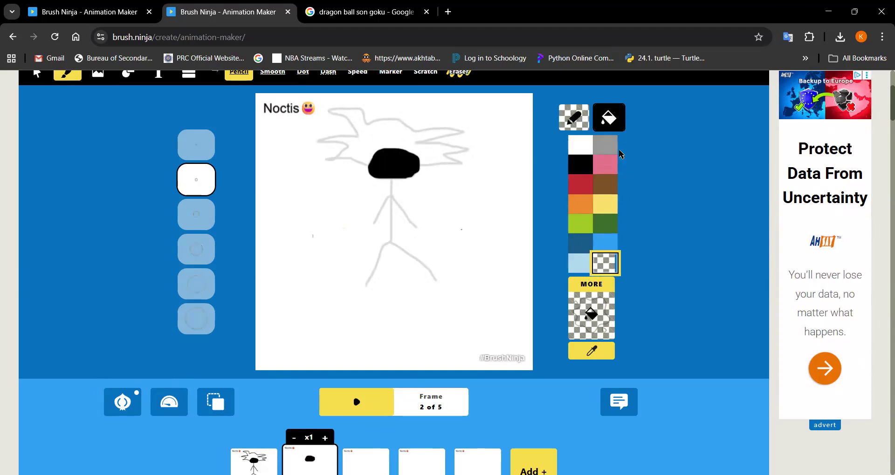
click(574, 117)
click(580, 164)
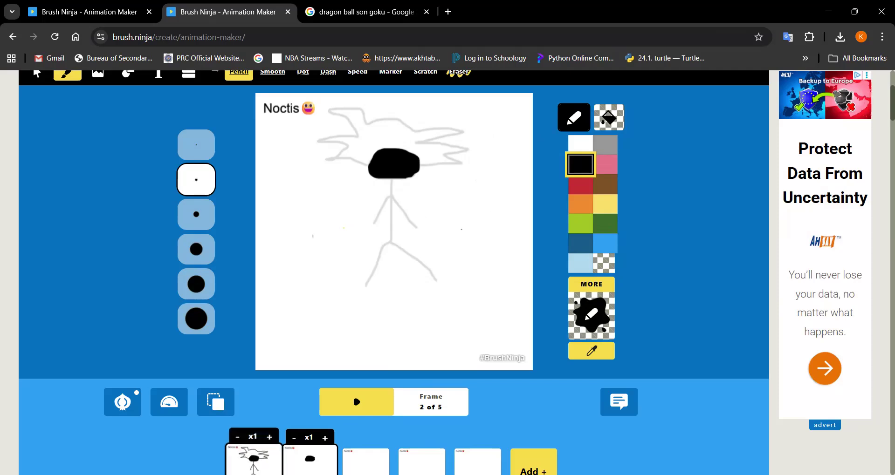
click(254, 462)
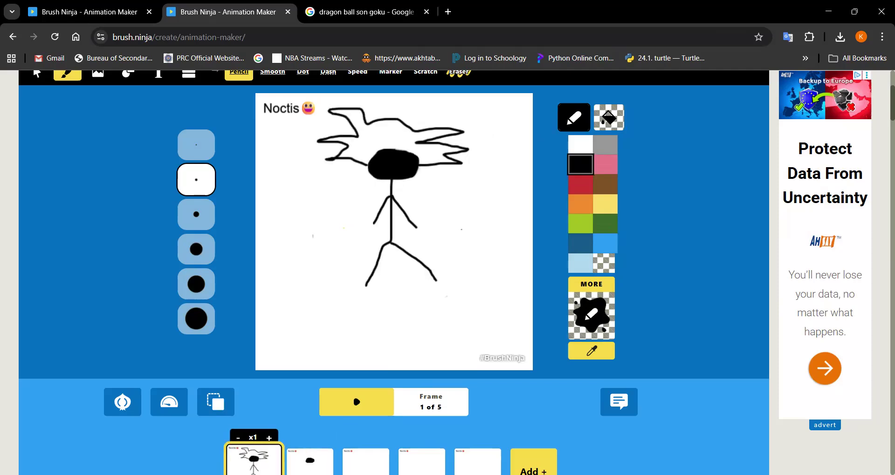
click(310, 461)
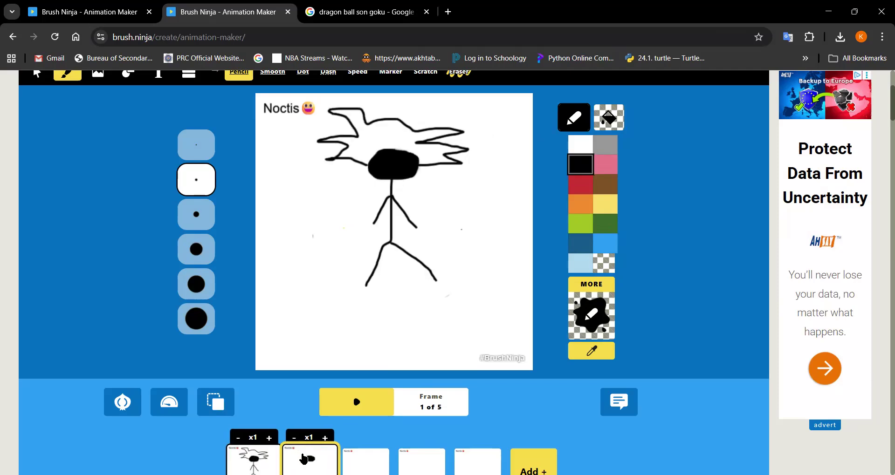
mouse_move(421, 164)
mouse_down()
mouse_move(459, 162)
mouse_move(449, 160)
mouse_move(456, 127)
mouse_move(441, 144)
mouse_move(434, 114)
mouse_move(429, 139)
mouse_move(393, 130)
mouse_move(385, 114)
mouse_move(376, 127)
mouse_move(367, 118)
mouse_move(359, 128)
mouse_move(362, 148)
mouse_move(331, 136)
mouse_move(390, 197)
mouse_move(392, 233)
mouse_move(365, 293)
mouse_up()
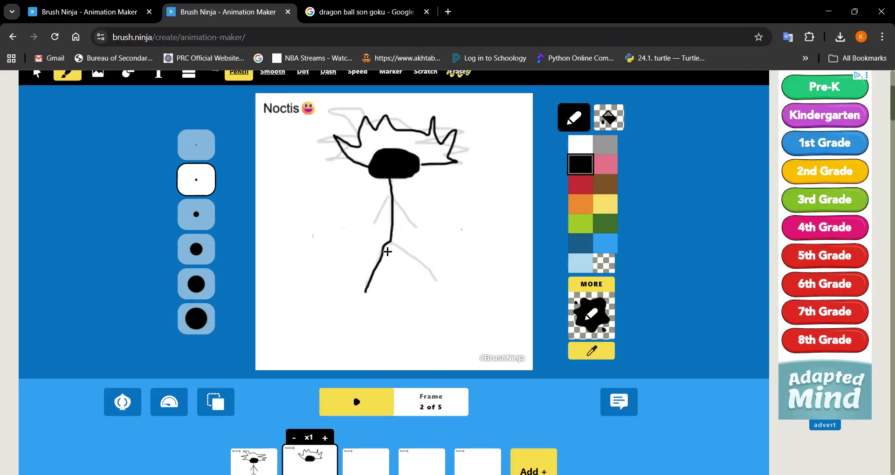
drag(390, 241, 433, 286)
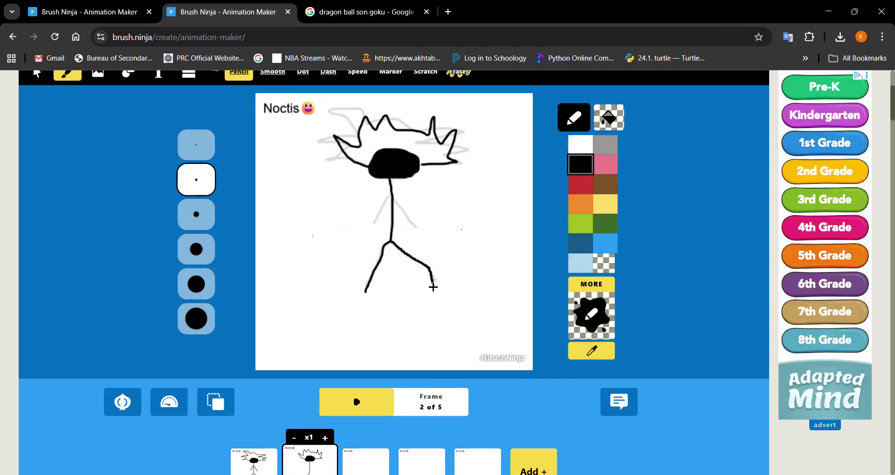
mouse_move(394, 199)
mouse_down()
mouse_move(413, 227)
mouse_move(422, 211)
mouse_move(393, 198)
mouse_move(369, 230)
mouse_move(364, 213)
mouse_up()
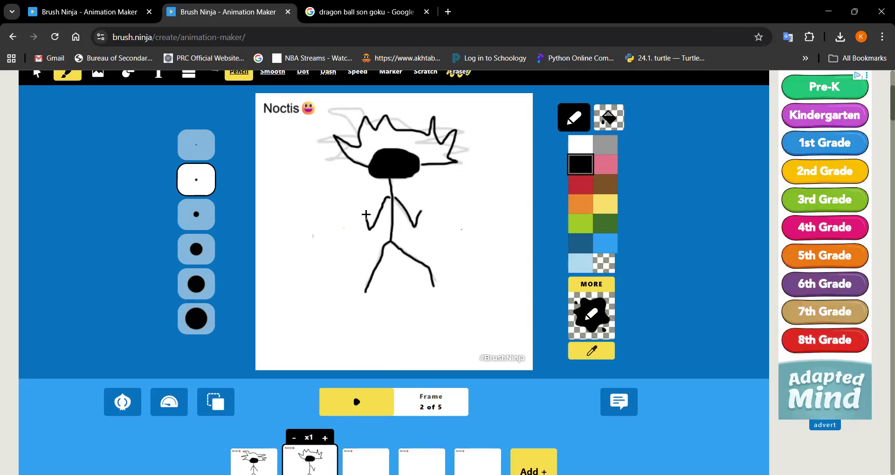
mouse_move(452, 292)
mouse_down()
mouse_move(440, 254)
mouse_move(464, 218)
mouse_move(453, 222)
mouse_move(447, 211)
mouse_move(466, 203)
mouse_move(474, 174)
mouse_move(462, 180)
mouse_move(483, 146)
mouse_move(476, 132)
mouse_move(473, 145)
mouse_move(457, 106)
mouse_move(358, 96)
mouse_move(356, 108)
mouse_move(316, 125)
mouse_move(351, 226)
mouse_move(333, 235)
mouse_move(356, 248)
mouse_move(339, 273)
mouse_move(347, 284)
mouse_move(339, 318)
mouse_move(379, 316)
mouse_move(407, 330)
mouse_move(400, 316)
mouse_move(464, 321)
mouse_move(435, 300)
mouse_move(458, 280)
mouse_up()
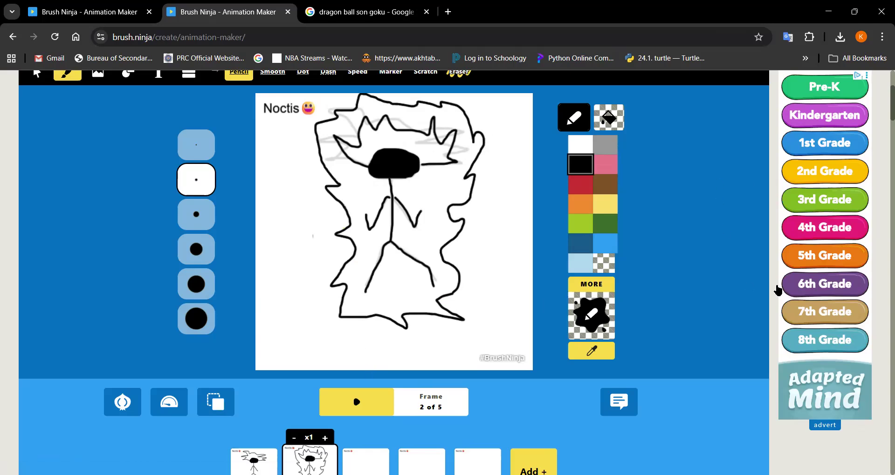
Select the third frame for editing with onion skinning turned on.
scroll(486, 301, down, 1)
scroll(486, 301, down, 1)
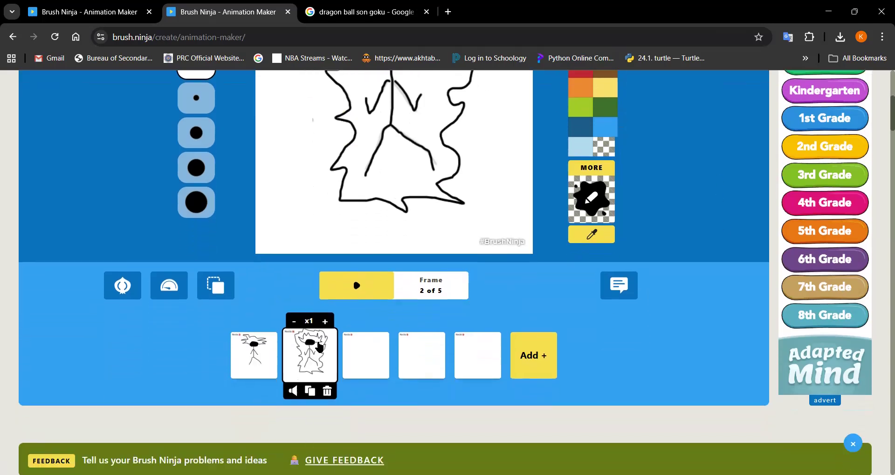
click(356, 371)
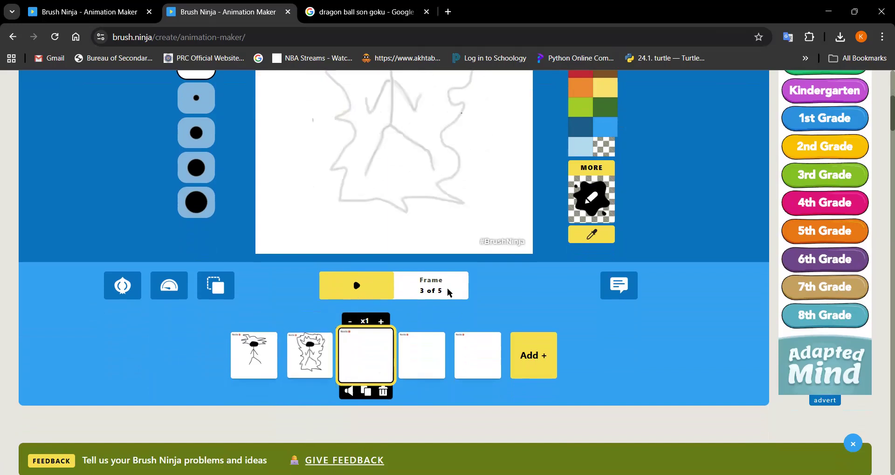
scroll(423, 314, up, 3)
scroll(319, 356, down, 2)
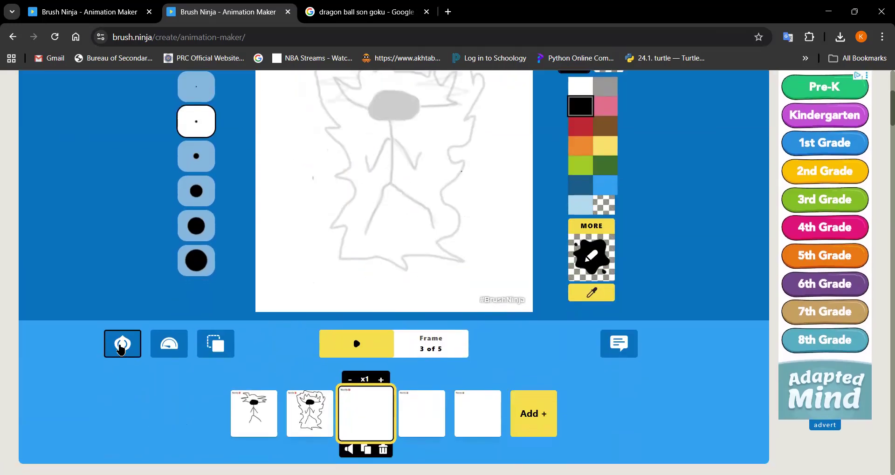
click(121, 347)
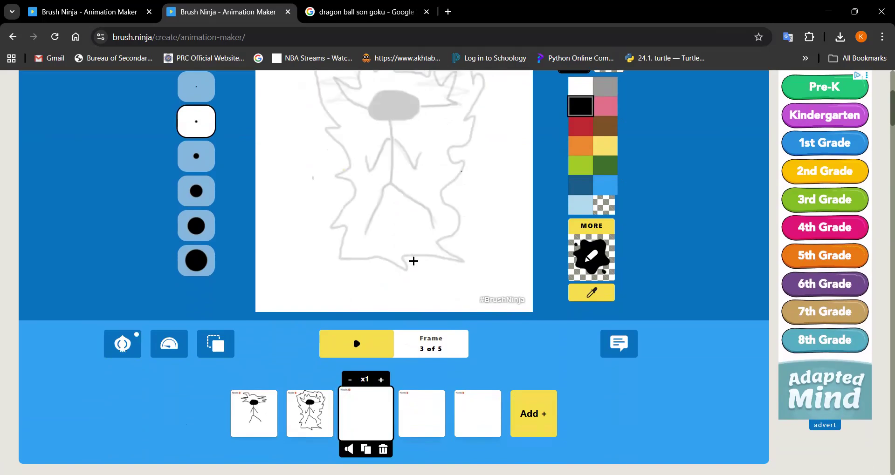
scroll(445, 251, up, 3)
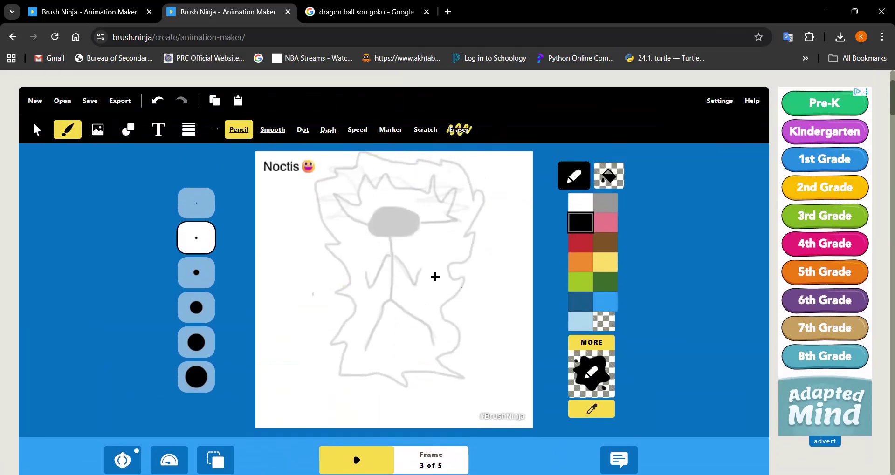
Trace a black-filled head on the third frame over the onion-skin guide, and undo the filled body stroke below it.
click(609, 176)
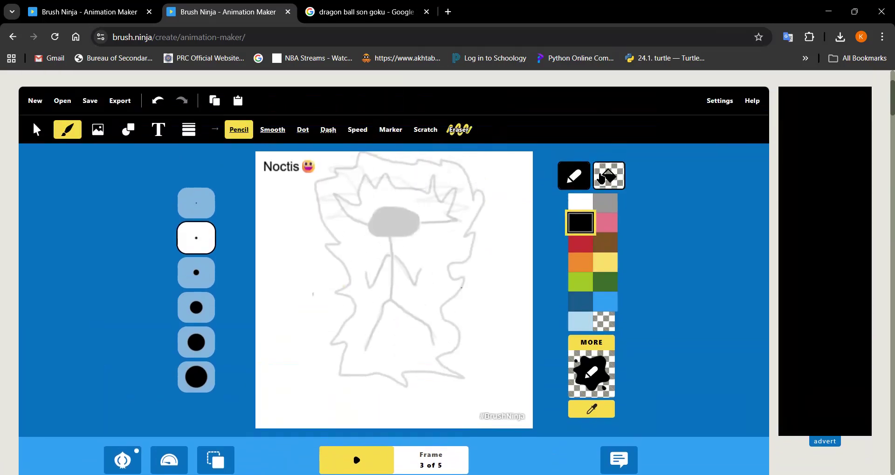
click(576, 230)
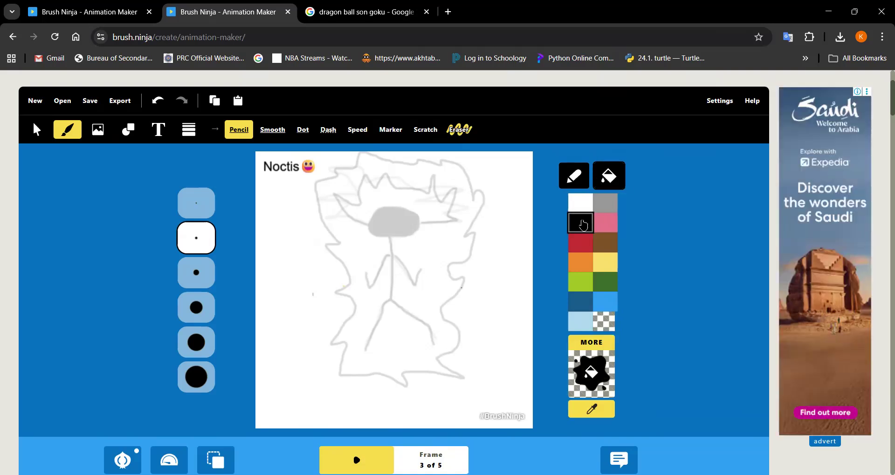
click(574, 176)
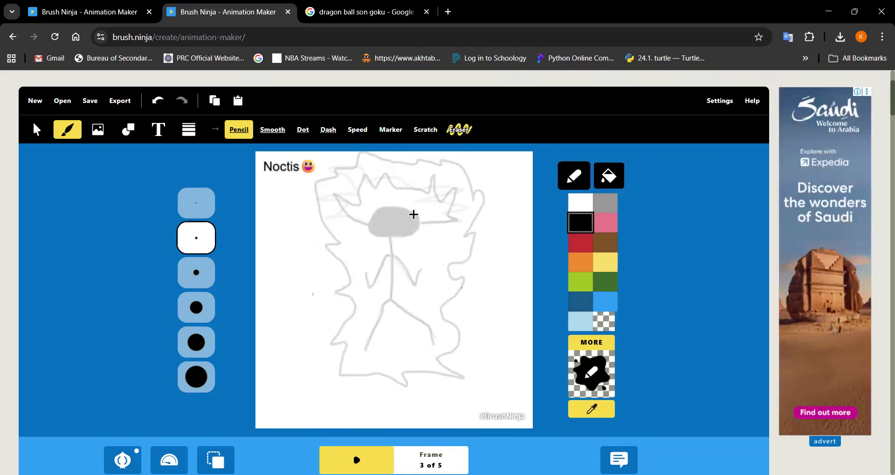
mouse_move(408, 211)
mouse_down()
mouse_move(373, 210)
mouse_move(370, 222)
mouse_move(409, 240)
mouse_move(422, 229)
mouse_move(414, 217)
mouse_move(361, 354)
mouse_move(394, 300)
mouse_up()
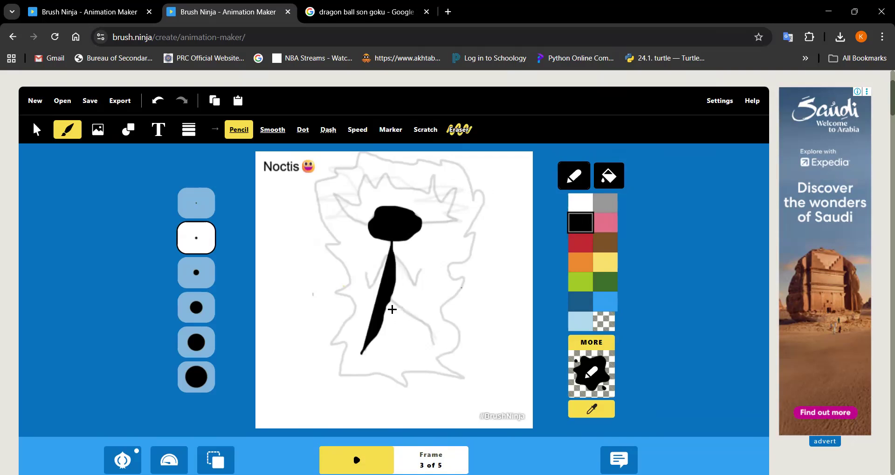
click(158, 101)
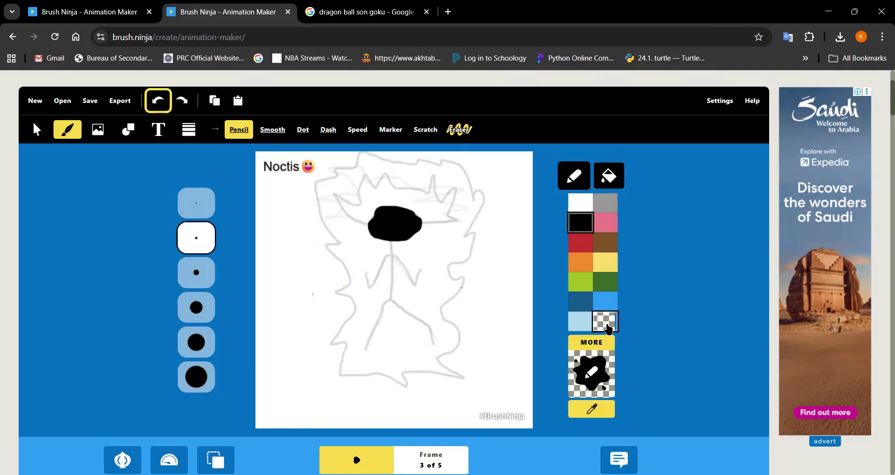
Draw the third frame's body, two legs and two bent arms with a black pencil and transparent fill.
click(605, 321)
click(612, 180)
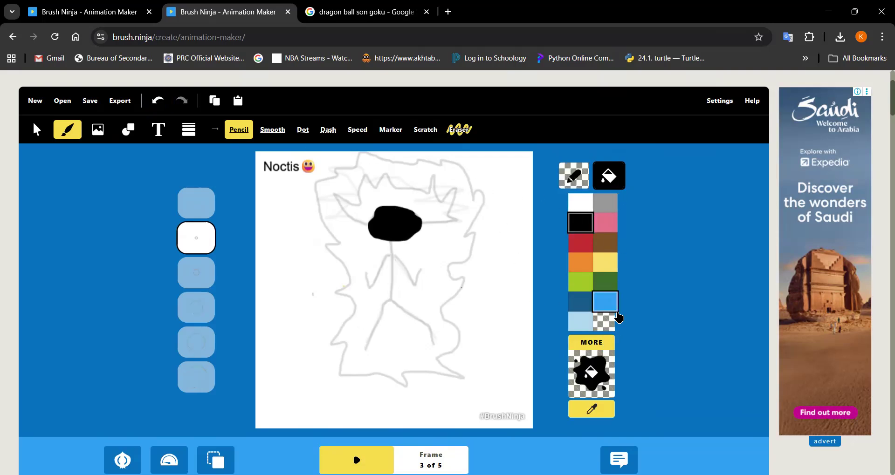
click(573, 176)
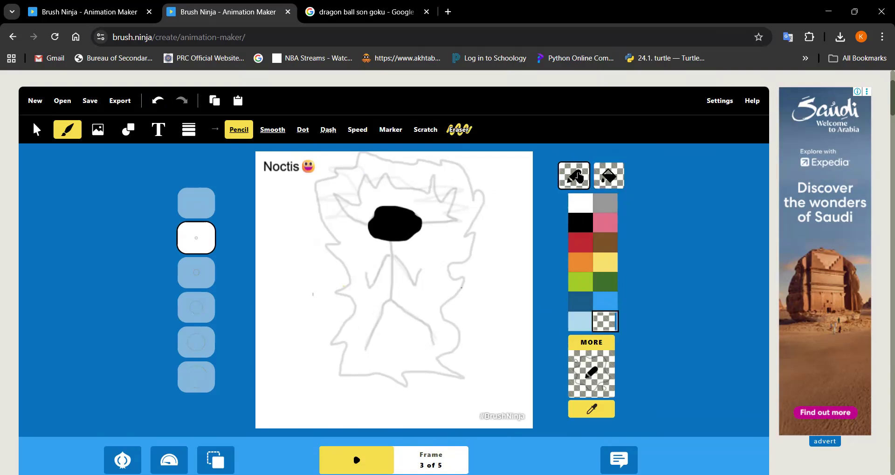
click(580, 223)
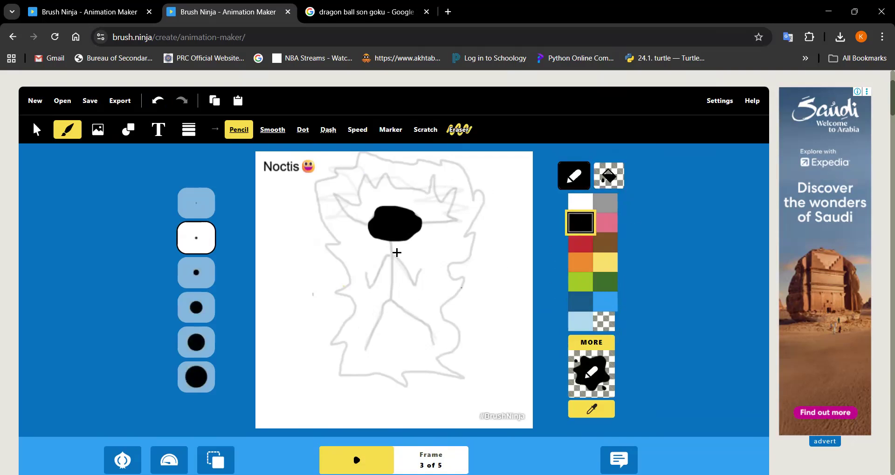
drag(392, 245, 392, 270)
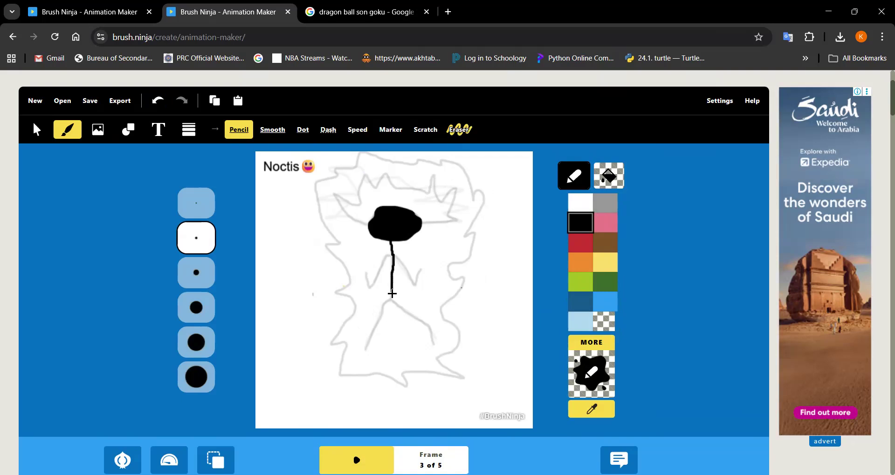
drag(388, 305, 370, 345)
drag(391, 301, 434, 341)
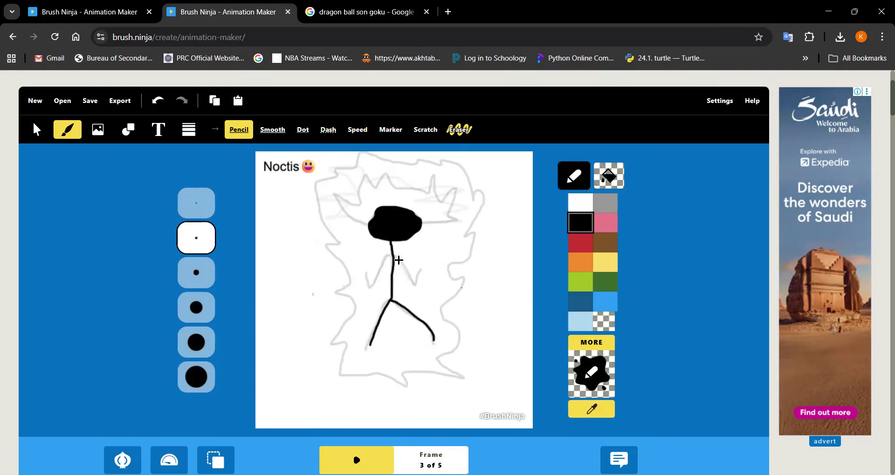
drag(394, 257, 413, 286)
mouse_move(392, 254)
mouse_down()
mouse_move(374, 292)
mouse_move(372, 269)
mouse_up()
Draw yellow spiky hair on the third frame's head and a jagged yellow aura around the whole figure.
click(615, 252)
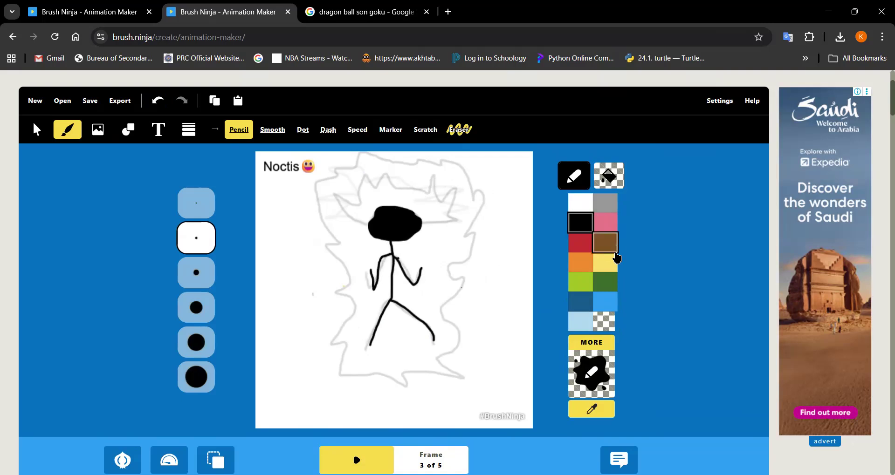
click(605, 262)
mouse_move(447, 353)
mouse_down()
mouse_move(481, 295)
mouse_move(454, 316)
mouse_move(475, 261)
mouse_move(464, 277)
mouse_up()
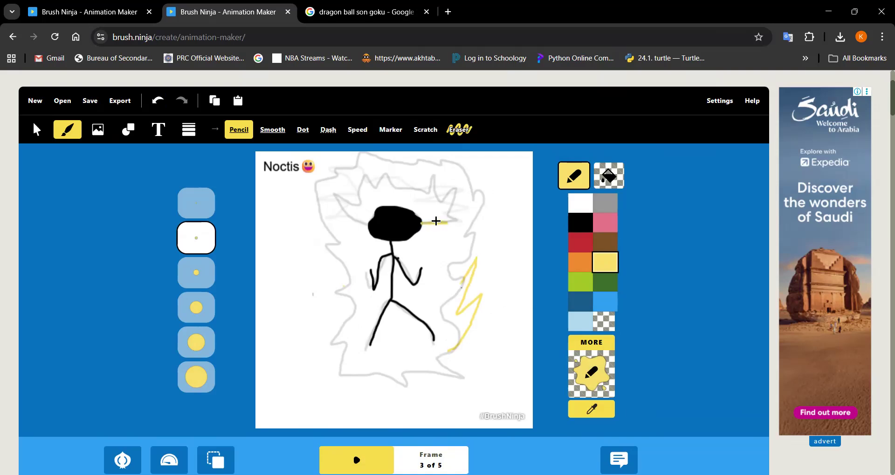
mouse_move(433, 220)
mouse_down()
mouse_move(455, 185)
mouse_move(443, 202)
mouse_move(426, 168)
mouse_move(425, 200)
mouse_move(413, 167)
mouse_move(411, 191)
mouse_move(389, 167)
mouse_move(392, 187)
mouse_move(377, 166)
mouse_move(381, 193)
mouse_move(362, 173)
mouse_move(368, 190)
mouse_move(348, 180)
mouse_move(359, 200)
mouse_move(344, 195)
mouse_move(355, 207)
mouse_move(344, 206)
mouse_move(364, 223)
mouse_move(406, 197)
mouse_move(423, 243)
mouse_move(374, 239)
mouse_move(368, 254)
mouse_move(386, 235)
mouse_move(392, 199)
mouse_up()
mouse_move(462, 277)
mouse_down()
mouse_move(473, 237)
mouse_move(455, 253)
mouse_move(473, 203)
mouse_move(465, 214)
mouse_move(469, 167)
mouse_move(460, 182)
mouse_move(422, 152)
mouse_move(429, 163)
mouse_move(378, 151)
mouse_move(389, 161)
mouse_move(335, 157)
mouse_move(337, 237)
mouse_move(319, 228)
mouse_move(348, 297)
mouse_move(330, 294)
mouse_move(352, 334)
mouse_move(329, 335)
mouse_move(376, 361)
mouse_move(371, 386)
mouse_move(395, 361)
mouse_move(419, 391)
mouse_move(417, 357)
mouse_move(451, 380)
mouse_move(440, 351)
mouse_up()
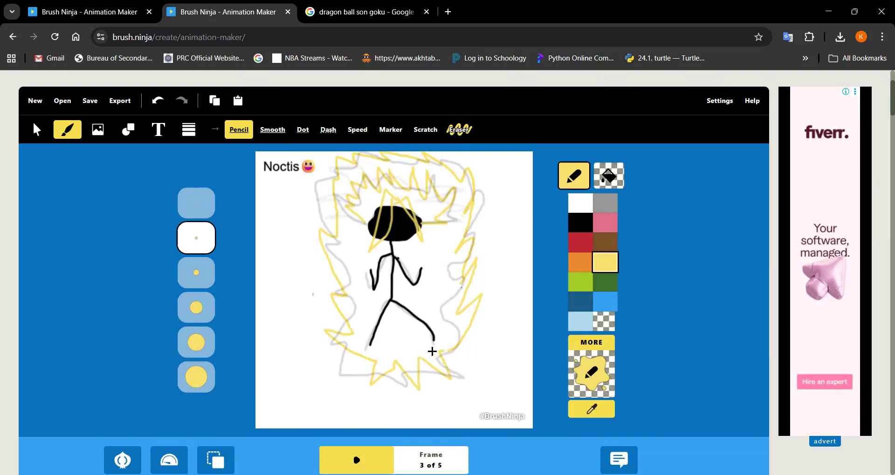
On the fourth frame, trace a black-filled head and a straight black body line over the onion-skin guide.
scroll(494, 326, down, 5)
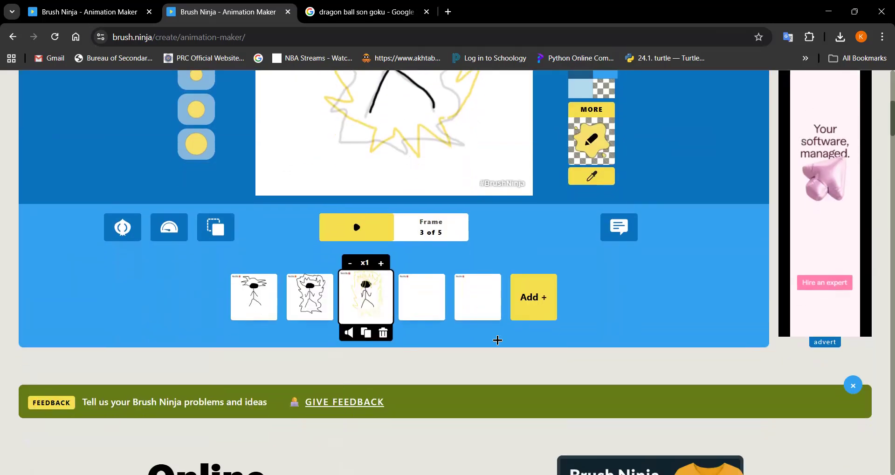
click(425, 296)
scroll(340, 266, up, 4)
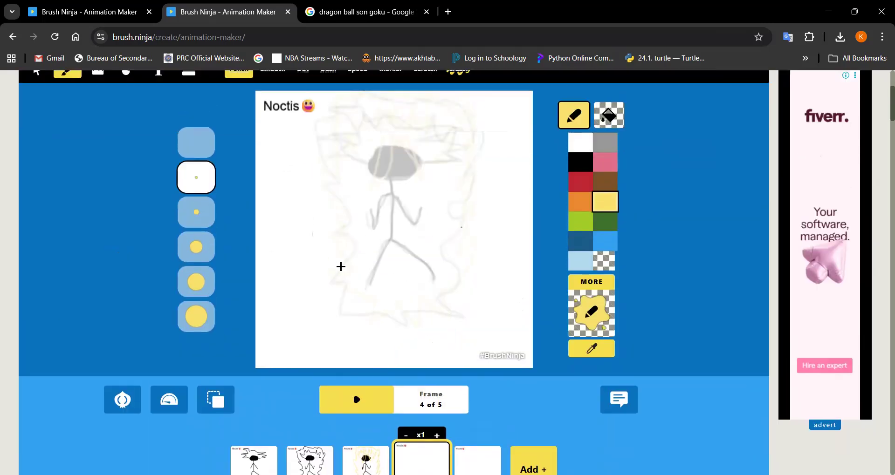
click(609, 117)
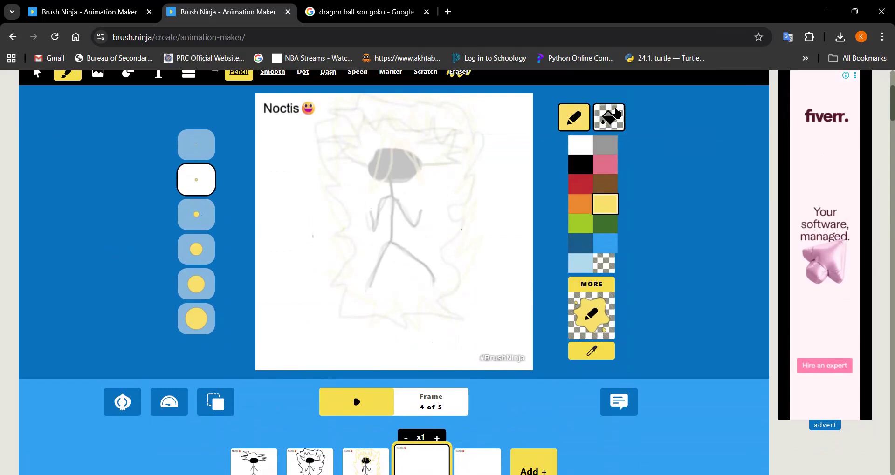
click(605, 263)
click(580, 164)
click(574, 124)
click(580, 164)
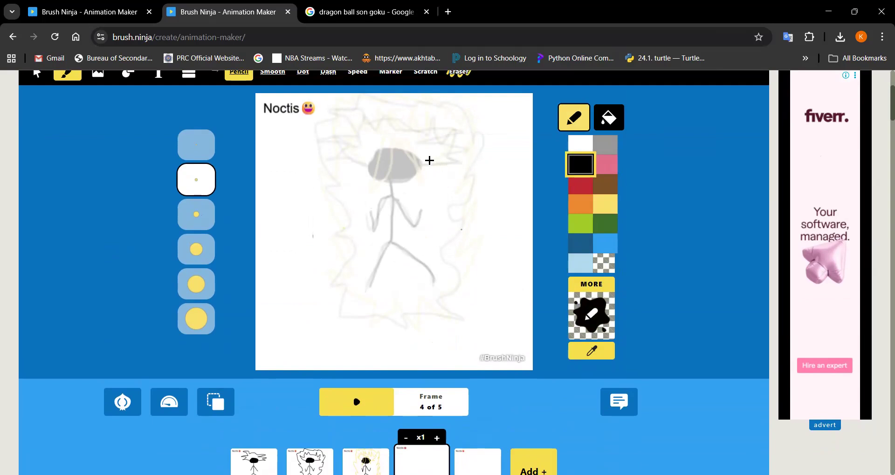
mouse_move(414, 155)
mouse_down()
mouse_move(373, 154)
mouse_move(373, 178)
mouse_move(411, 184)
mouse_move(409, 153)
mouse_up()
drag(390, 185, 392, 239)
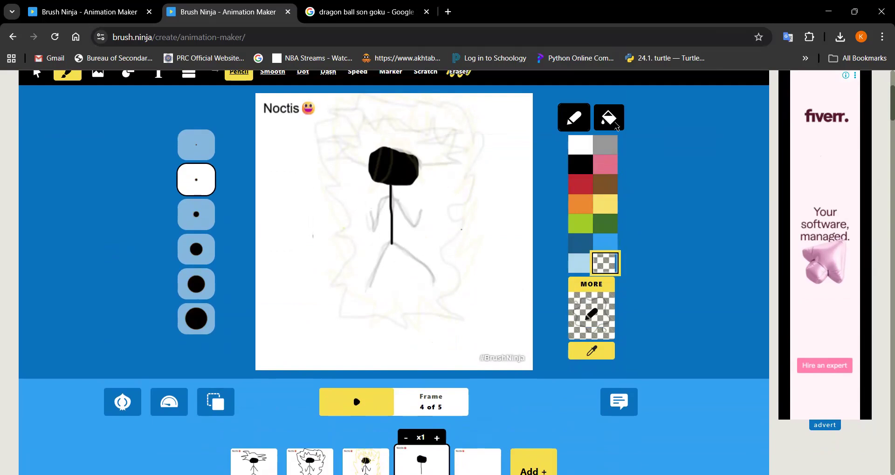
Add two legs and two bent arms to the fourth frame's figure with a black pencil and transparent fill.
click(614, 124)
click(605, 263)
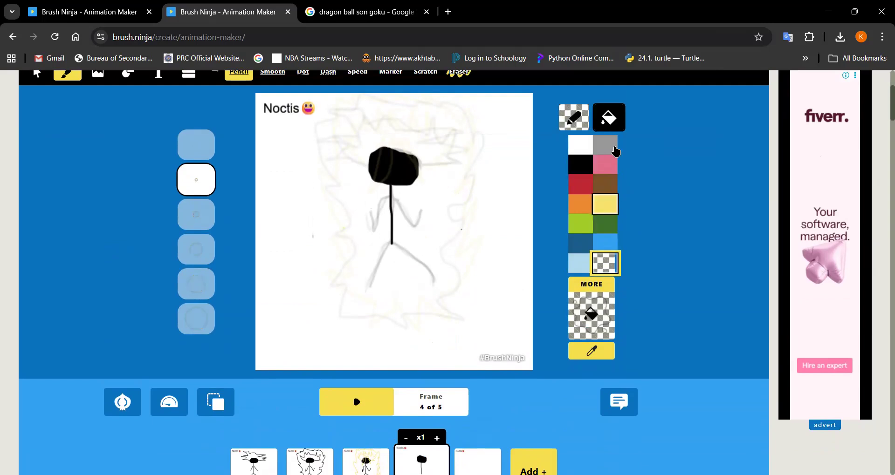
click(582, 116)
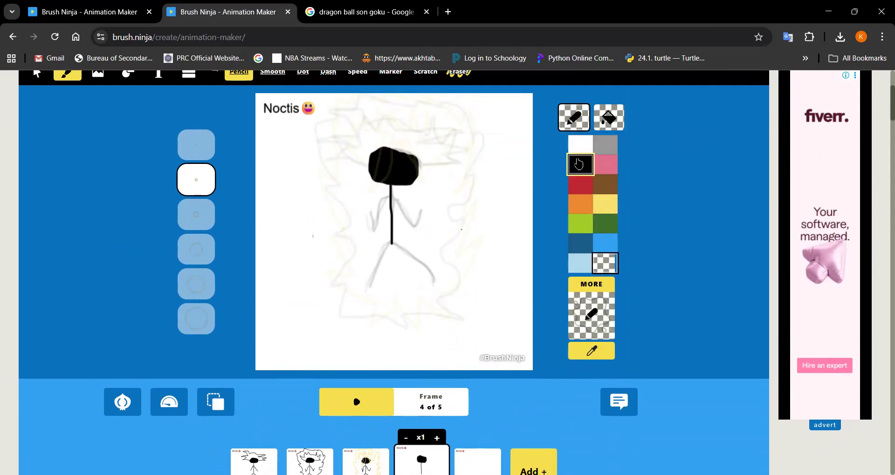
click(580, 164)
drag(391, 242, 370, 282)
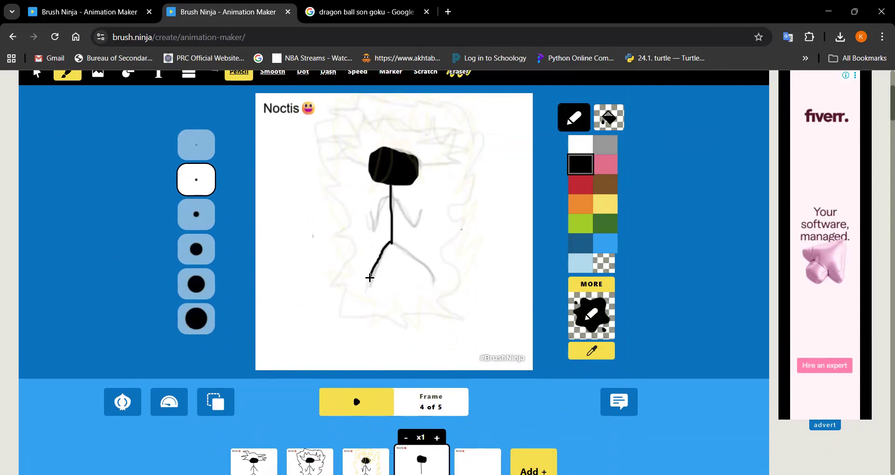
drag(392, 243, 425, 283)
mouse_move(393, 199)
mouse_down()
mouse_move(413, 235)
mouse_move(420, 215)
mouse_move(378, 228)
mouse_move(374, 211)
mouse_up()
Draw tall yellow spiky hair around and above the head on the fourth frame.
click(605, 204)
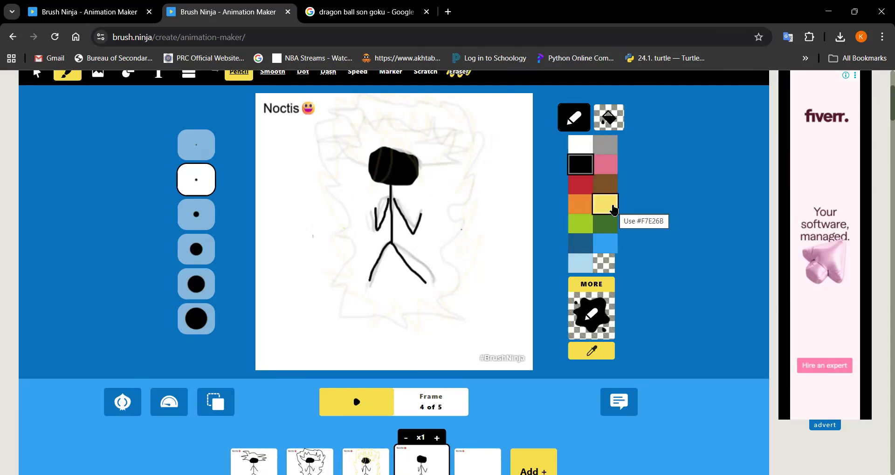
click(605, 204)
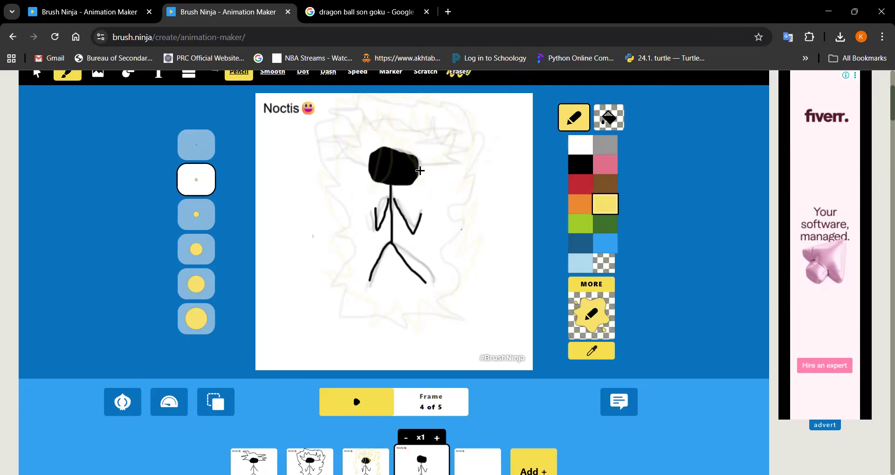
mouse_move(393, 148)
mouse_down()
mouse_move(408, 126)
mouse_move(426, 182)
mouse_up()
mouse_move(393, 144)
mouse_down()
mouse_move(385, 128)
mouse_move(356, 186)
mouse_move(386, 148)
mouse_up()
mouse_move(416, 183)
mouse_down()
mouse_move(444, 146)
mouse_move(445, 135)
mouse_move(433, 152)
mouse_move(439, 119)
mouse_move(424, 152)
mouse_move(426, 106)
mouse_move(426, 132)
mouse_move(386, 134)
mouse_move(396, 137)
mouse_move(413, 97)
mouse_up()
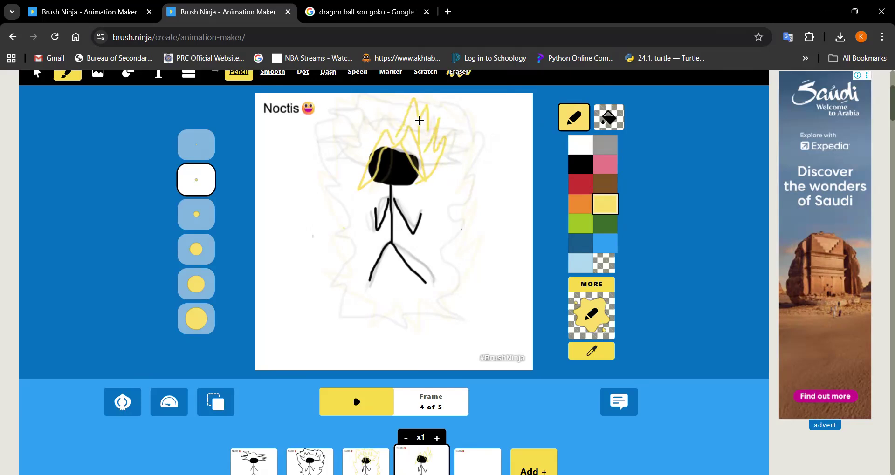
mouse_move(397, 132)
mouse_down()
mouse_move(398, 95)
mouse_move(372, 147)
mouse_move(368, 113)
mouse_move(383, 126)
mouse_move(360, 153)
mouse_move(352, 120)
mouse_move(361, 160)
mouse_up()
Draw a jagged yellow aura along both sides and beneath the fourth frame's figure, with a flame streak across the body.
mouse_move(431, 293)
mouse_down()
mouse_move(461, 227)
mouse_move(444, 245)
mouse_move(455, 184)
mouse_move(441, 204)
mouse_move(459, 130)
mouse_up()
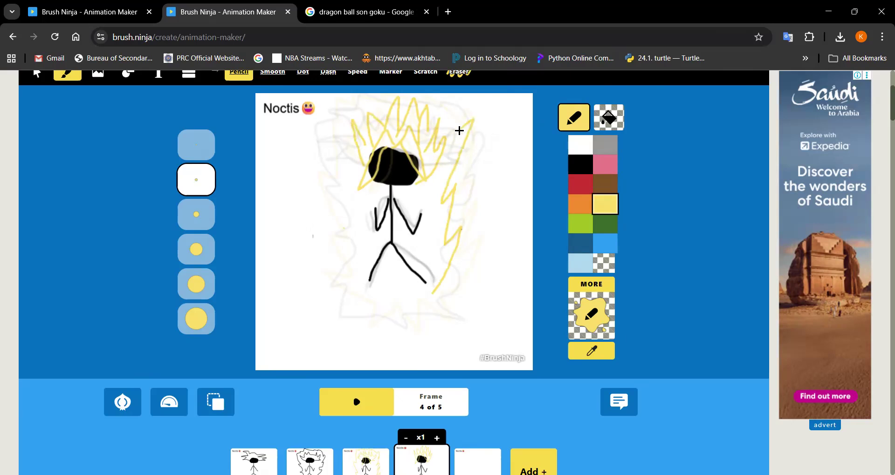
mouse_move(343, 286)
mouse_down()
mouse_move(319, 203)
mouse_move(335, 224)
mouse_move(331, 159)
mouse_move(333, 173)
mouse_move(348, 113)
mouse_move(353, 130)
mouse_move(367, 95)
mouse_up()
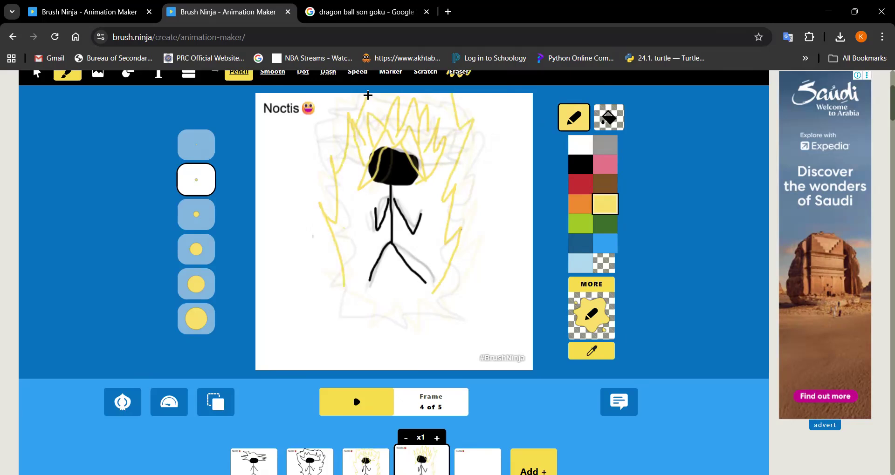
mouse_move(385, 296)
mouse_down()
mouse_move(360, 211)
mouse_move(373, 230)
mouse_move(392, 178)
mouse_move(399, 207)
mouse_move(408, 184)
mouse_up()
mouse_move(428, 297)
mouse_down()
mouse_move(396, 332)
mouse_move(398, 306)
mouse_move(362, 324)
mouse_move(389, 302)
mouse_move(350, 299)
mouse_up()
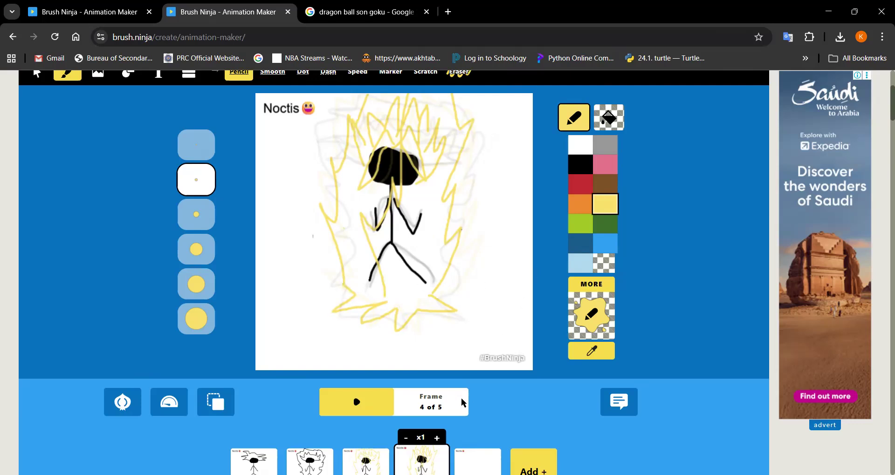
On the fifth frame, trace the head over the onion-skin guide with black pencil and black fill.
scroll(531, 396, down, 2)
scroll(530, 396, up, 1)
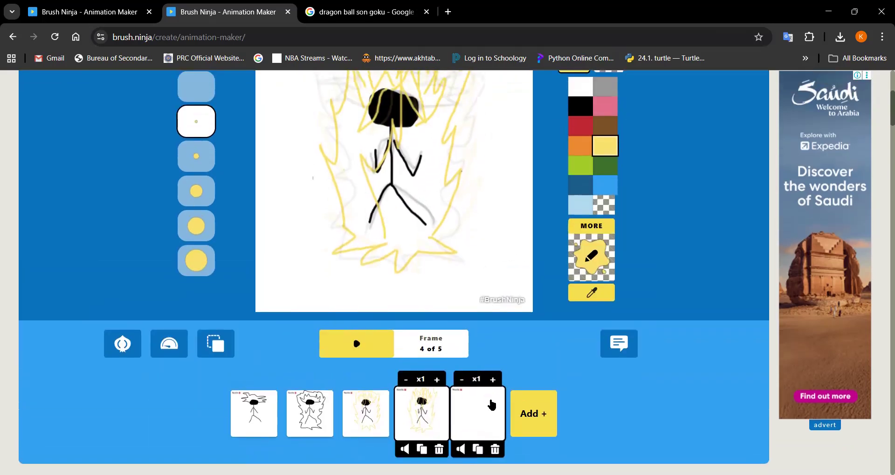
click(493, 415)
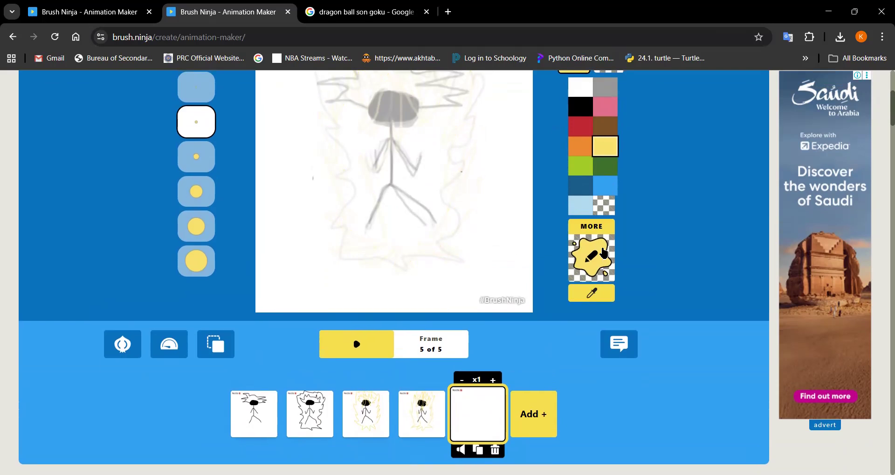
scroll(585, 291, up, 3)
click(583, 285)
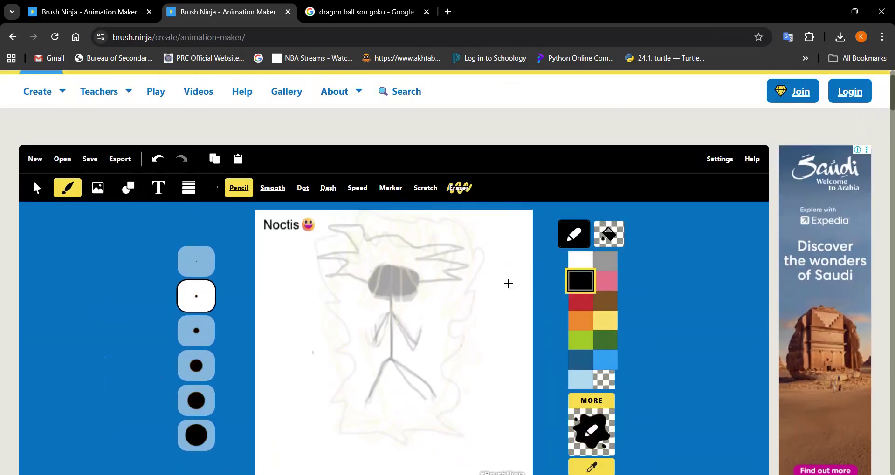
click(610, 236)
click(581, 239)
click(608, 238)
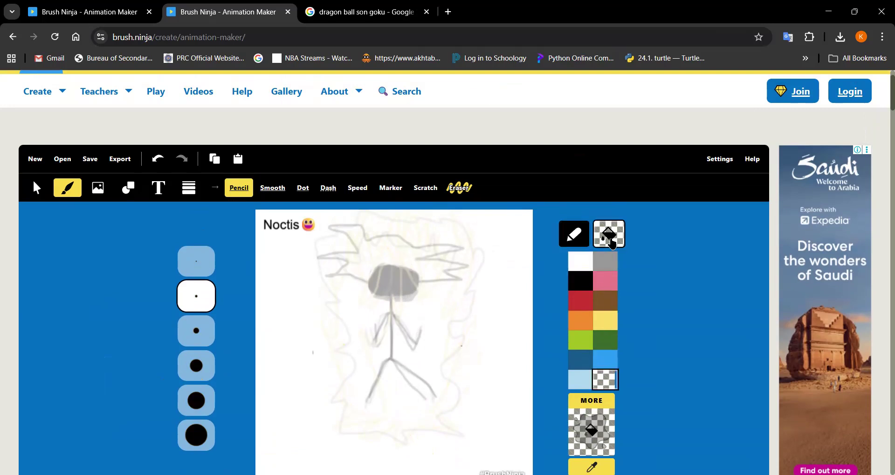
click(580, 281)
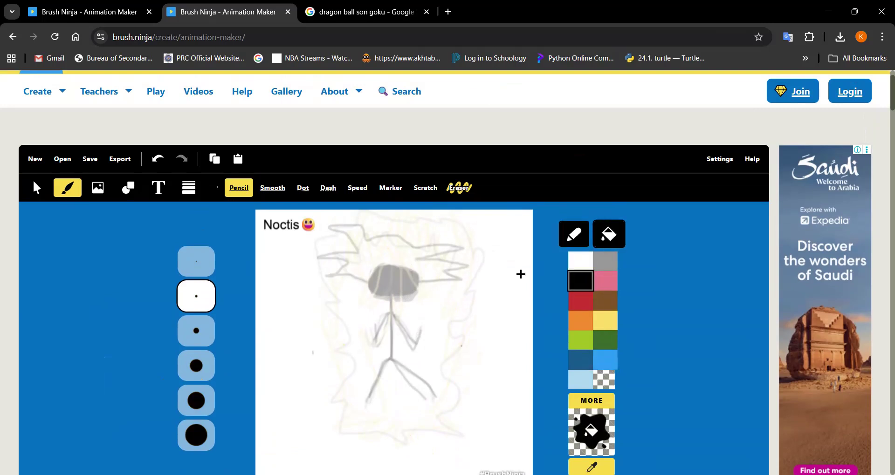
mouse_move(374, 270)
mouse_down()
mouse_move(370, 295)
mouse_move(396, 300)
mouse_move(414, 294)
mouse_move(408, 268)
mouse_up()
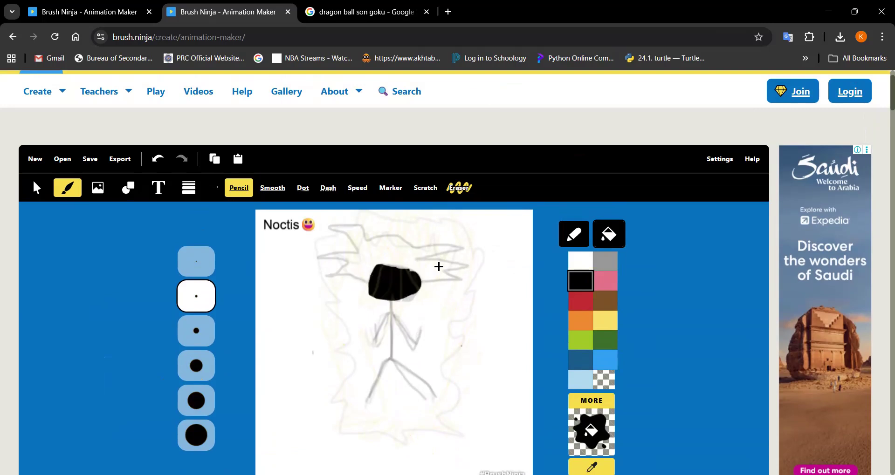
Draw upright spiky hair on the fifth frame's head with a black outline and yellow fill.
click(604, 321)
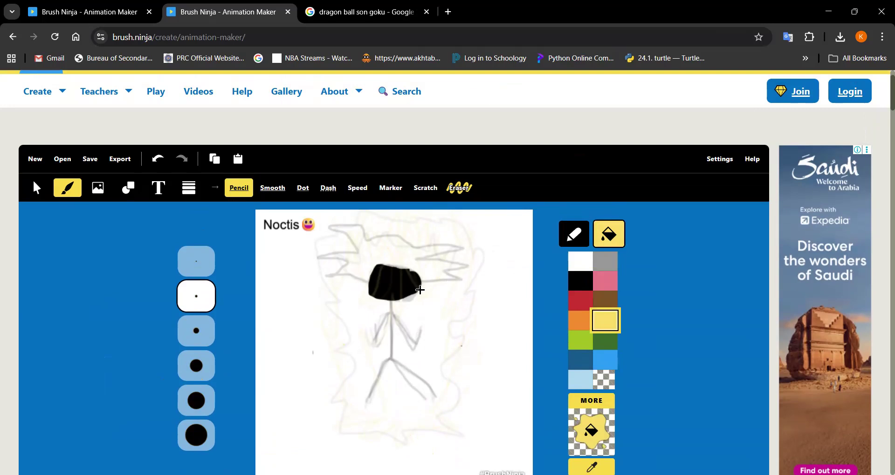
mouse_move(396, 269)
mouse_down()
mouse_move(407, 252)
mouse_move(423, 266)
mouse_move(426, 298)
mouse_move(411, 265)
mouse_move(389, 271)
mouse_move(376, 251)
mouse_move(354, 289)
mouse_move(383, 260)
mouse_move(420, 291)
mouse_move(433, 282)
mouse_move(445, 238)
mouse_move(425, 265)
mouse_move(431, 218)
mouse_move(417, 261)
mouse_move(417, 217)
mouse_move(401, 257)
mouse_move(404, 217)
mouse_move(407, 245)
mouse_move(379, 250)
mouse_move(390, 217)
mouse_move(399, 240)
mouse_move(378, 248)
mouse_move(364, 224)
mouse_move(369, 255)
mouse_up()
click(394, 259)
mouse_move(366, 259)
mouse_down()
mouse_move(335, 240)
mouse_move(364, 271)
mouse_move(403, 274)
mouse_move(395, 241)
mouse_move(402, 260)
mouse_move(383, 266)
mouse_move(392, 235)
mouse_move(366, 290)
mouse_move(349, 276)
mouse_move(339, 256)
mouse_move(359, 266)
mouse_move(363, 294)
mouse_move(371, 289)
mouse_move(354, 251)
mouse_move(371, 232)
mouse_up()
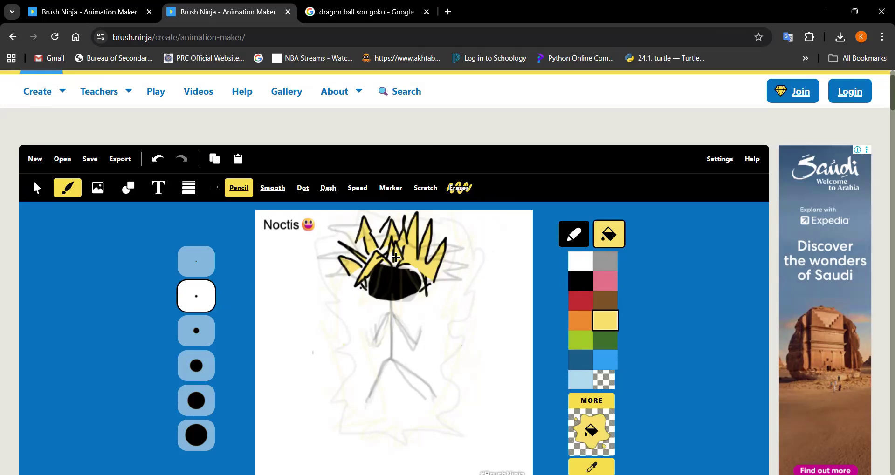
Draw the fifth frame's body, two legs and two bent arms in black with transparent fill.
click(605, 379)
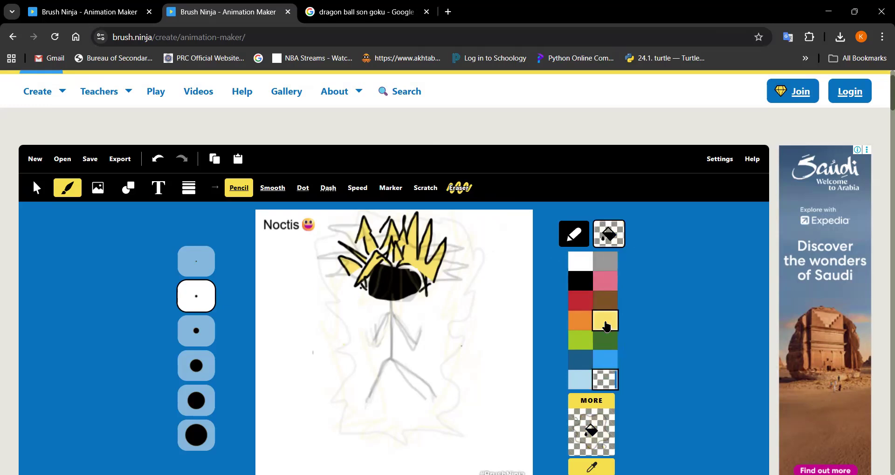
click(606, 325)
click(572, 280)
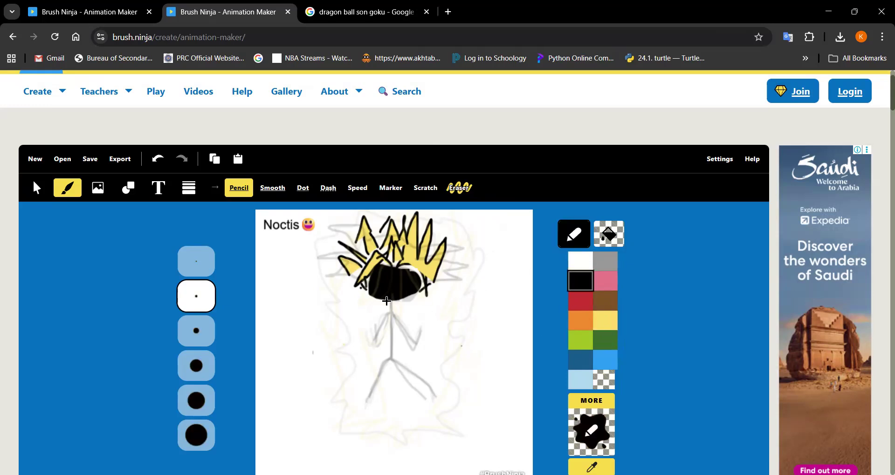
mouse_move(390, 301)
mouse_down()
mouse_move(389, 368)
mouse_move(376, 399)
mouse_up()
drag(387, 367, 417, 400)
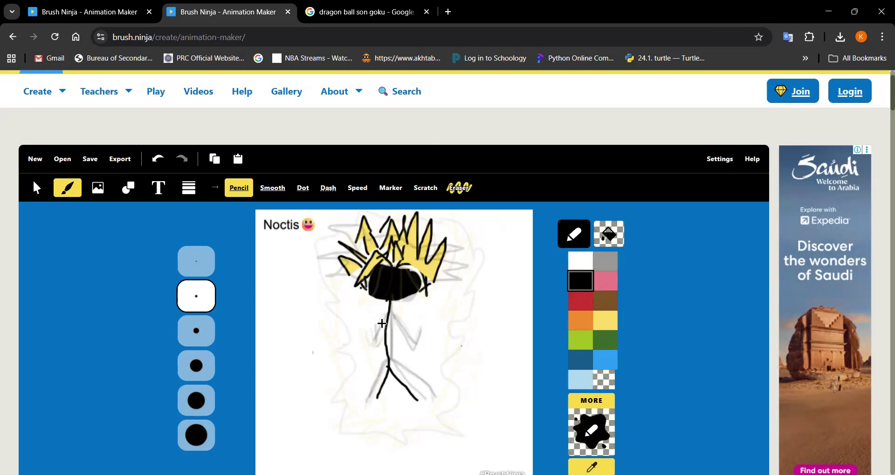
mouse_move(384, 323)
mouse_down()
mouse_move(365, 341)
mouse_move(365, 321)
mouse_move(405, 345)
mouse_move(416, 327)
mouse_up()
Draw yellow flame streaks around and across the fifth frame's figure, and a jagged aura base beneath its feet.
click(602, 308)
click(602, 314)
mouse_move(425, 401)
mouse_down()
mouse_move(464, 334)
mouse_move(444, 352)
mouse_move(467, 272)
mouse_move(450, 295)
mouse_move(463, 241)
mouse_move(456, 252)
mouse_move(450, 217)
mouse_up()
mouse_move(402, 389)
mouse_down()
mouse_move(426, 297)
mouse_move(413, 275)
mouse_move(398, 298)
mouse_move(388, 229)
mouse_up()
mouse_move(392, 412)
mouse_down()
mouse_move(344, 324)
mouse_move(366, 303)
mouse_move(380, 228)
mouse_up()
drag(354, 399, 339, 278)
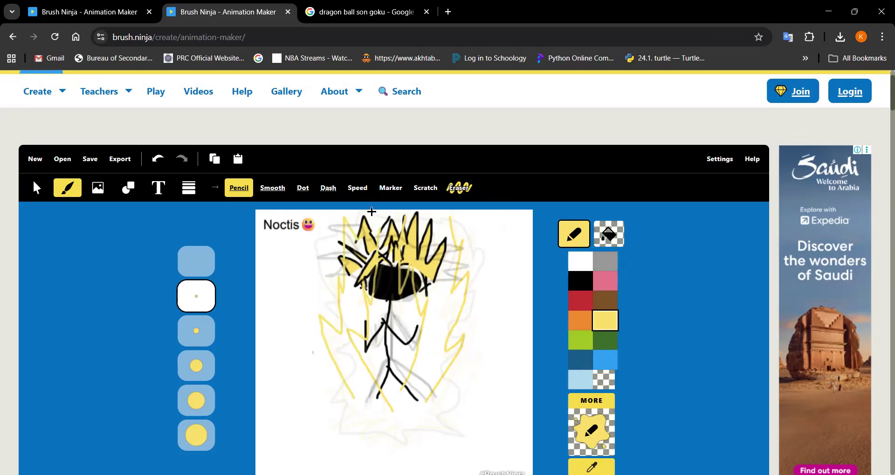
mouse_move(425, 403)
mouse_down()
mouse_move(469, 428)
mouse_move(420, 421)
mouse_move(396, 437)
mouse_move(396, 427)
mouse_move(376, 418)
mouse_up()
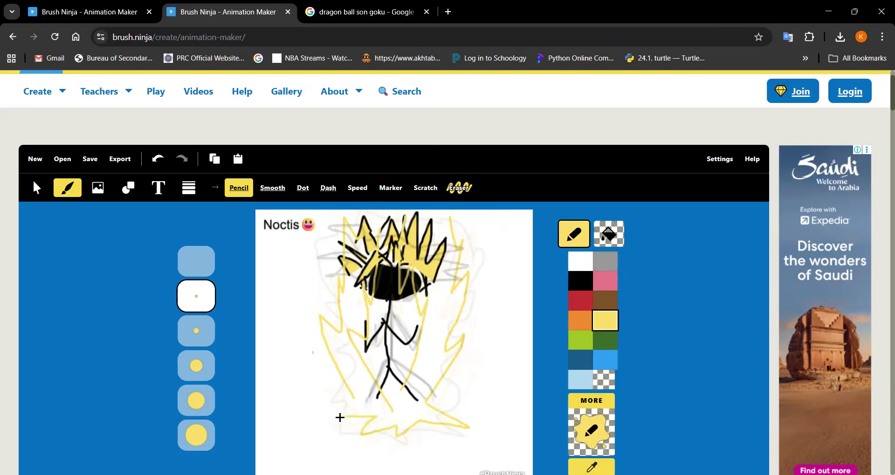
Return to the first frame and compare its black-haired figure with the later frames in the timeline.
scroll(743, 383, down, 1)
scroll(741, 373, down, 5)
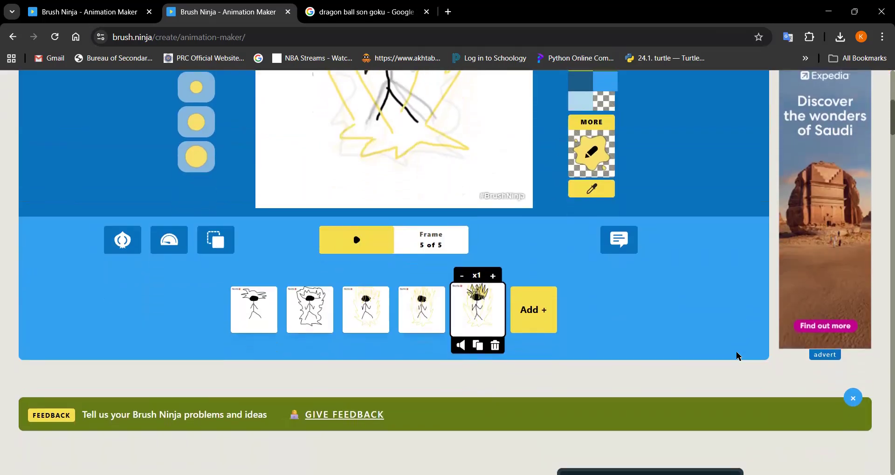
scroll(606, 356, up, 4)
scroll(579, 360, down, 1)
scroll(578, 359, down, 5)
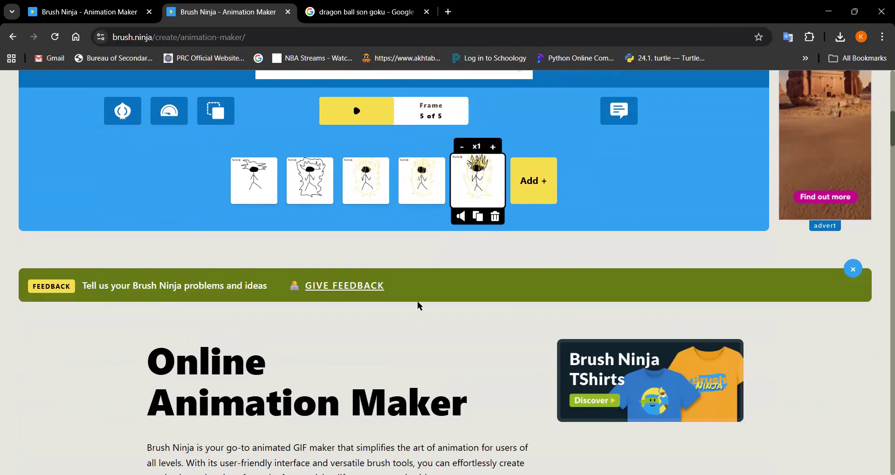
click(242, 196)
scroll(317, 205, up, 1)
scroll(398, 229, up, 6)
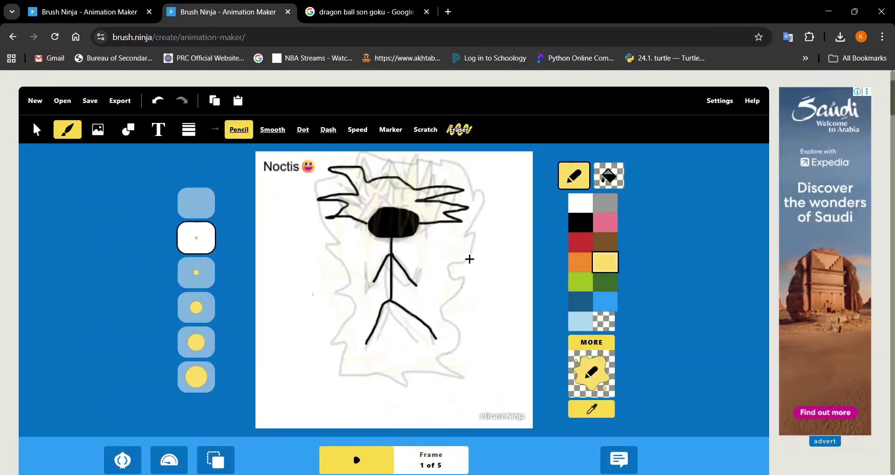
scroll(480, 277, down, 3)
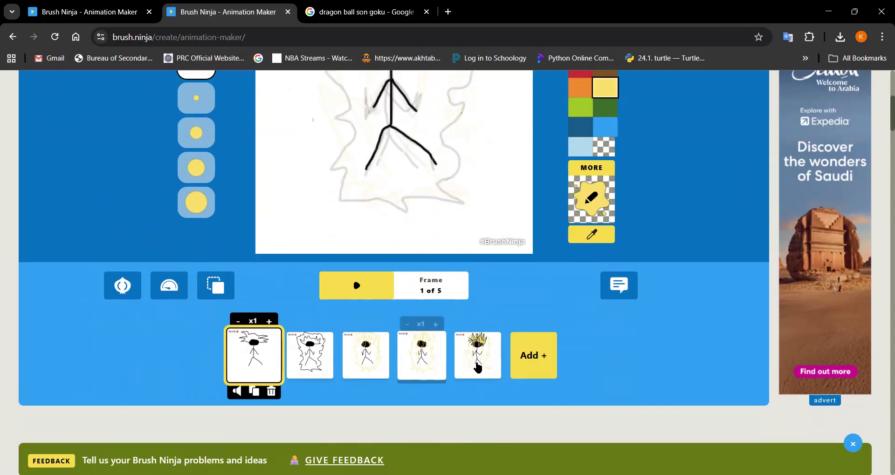
scroll(487, 312, up, 1)
scroll(487, 311, up, 2)
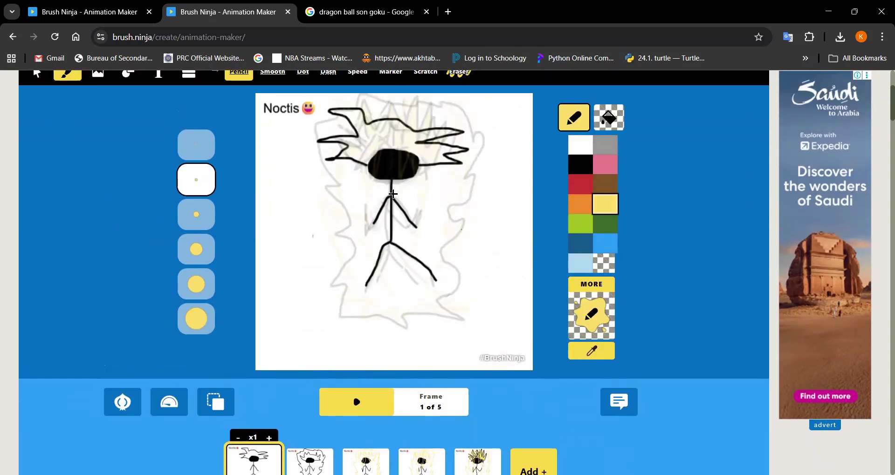
Switch to the Google results for Son Goku and preview his black-haired form and golden-haired Super Saiyan form.
key(ctrl+Tab)
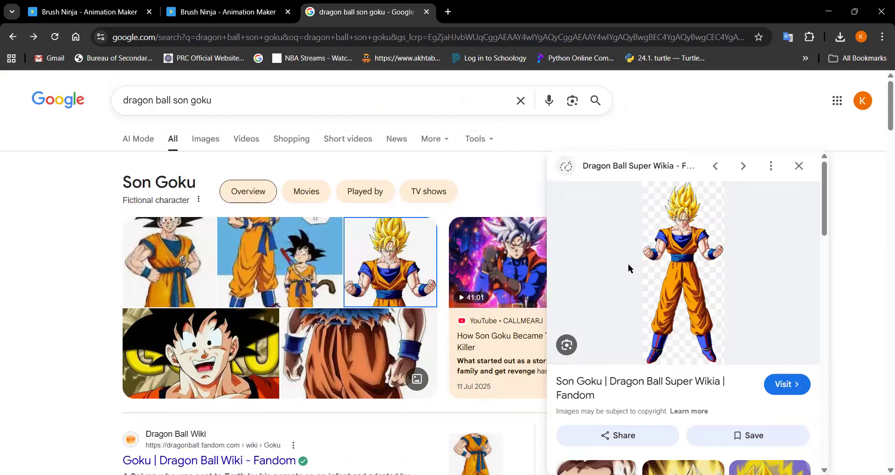
click(173, 275)
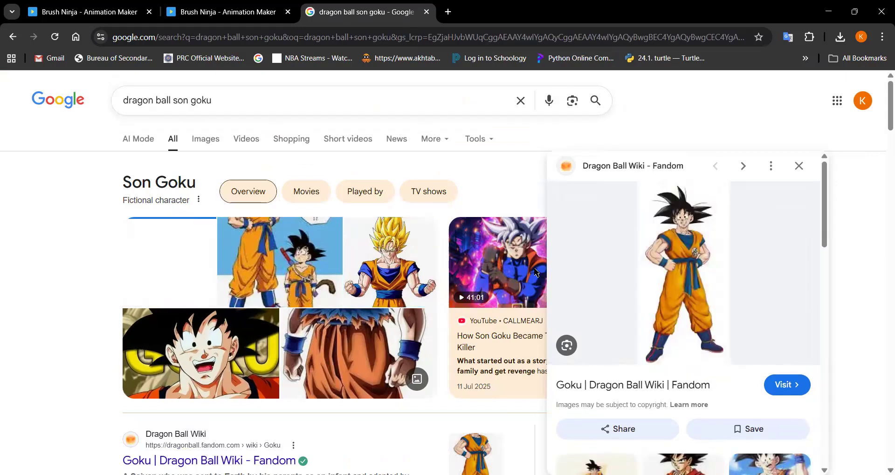
click(407, 277)
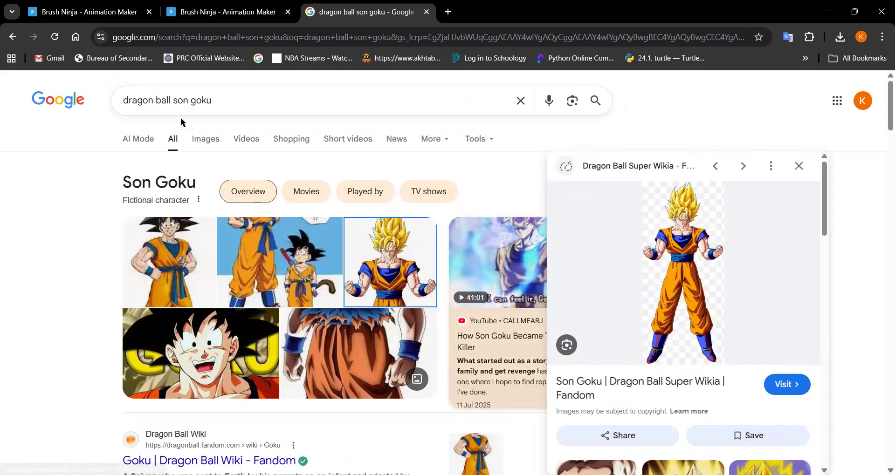
Switch back to the Brush Ninja animation, play all five frames, and restart the playback.
key(ctrl+shift+Tab)
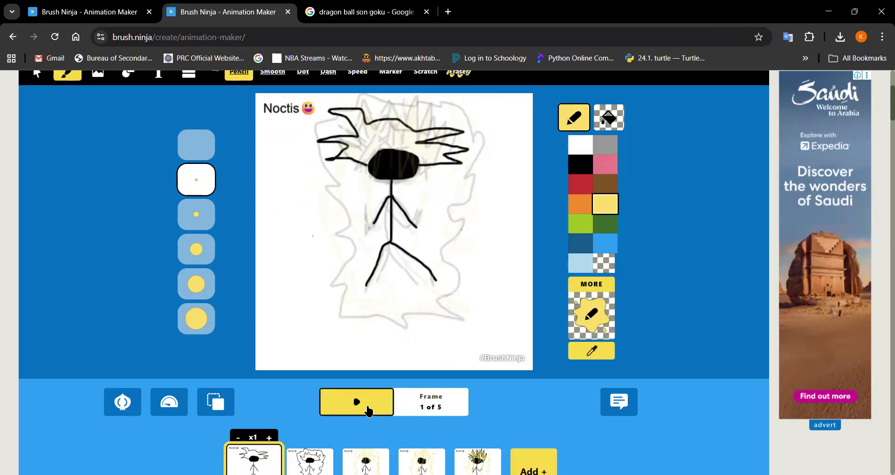
click(368, 410)
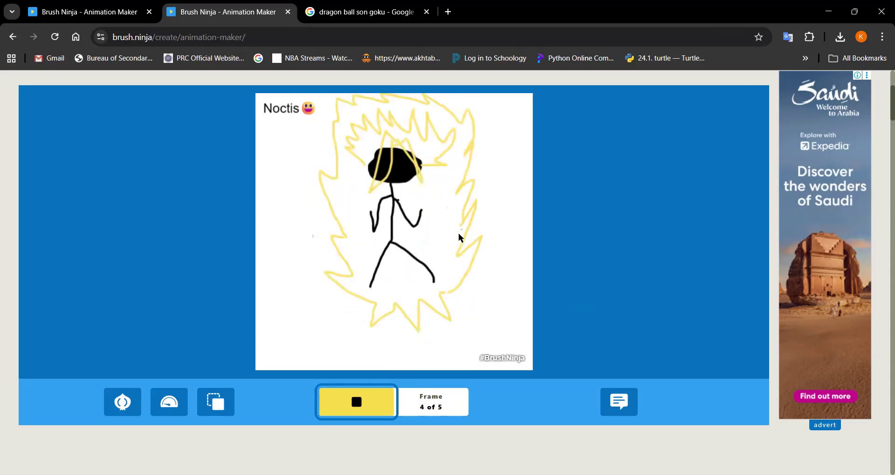
scroll(390, 389, down, 3)
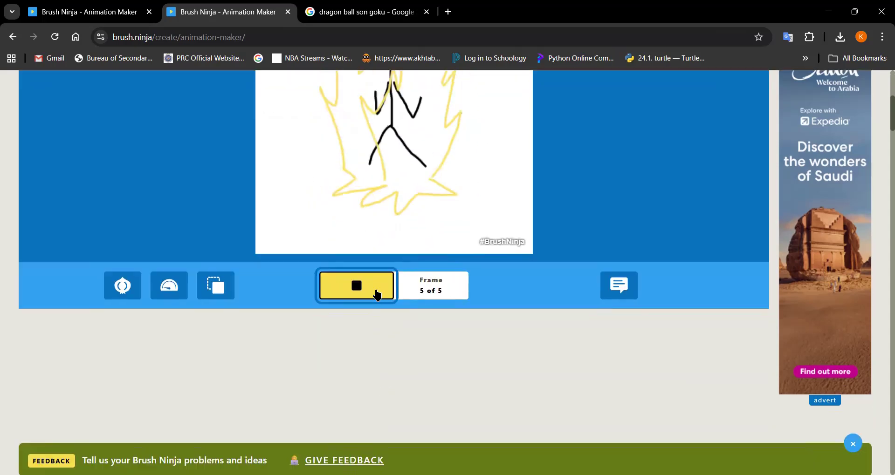
click(357, 285)
click(339, 300)
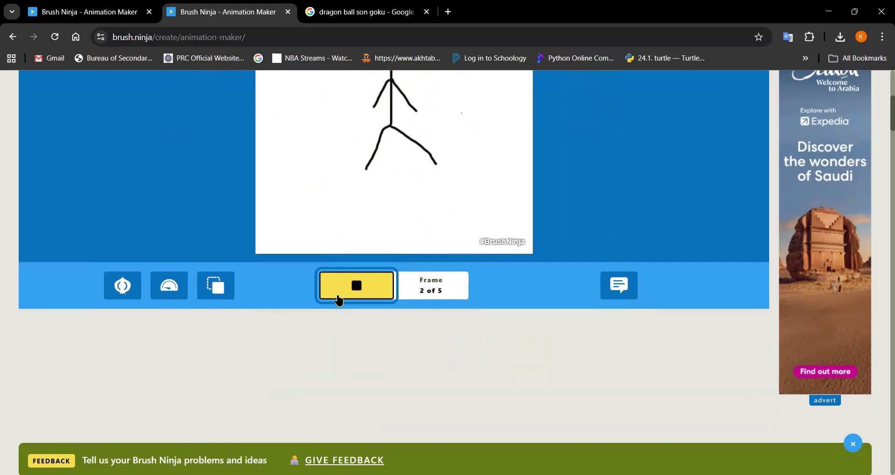
Raise the animation's frame rate to 11 frames per second and watch the faster playback.
click(172, 290)
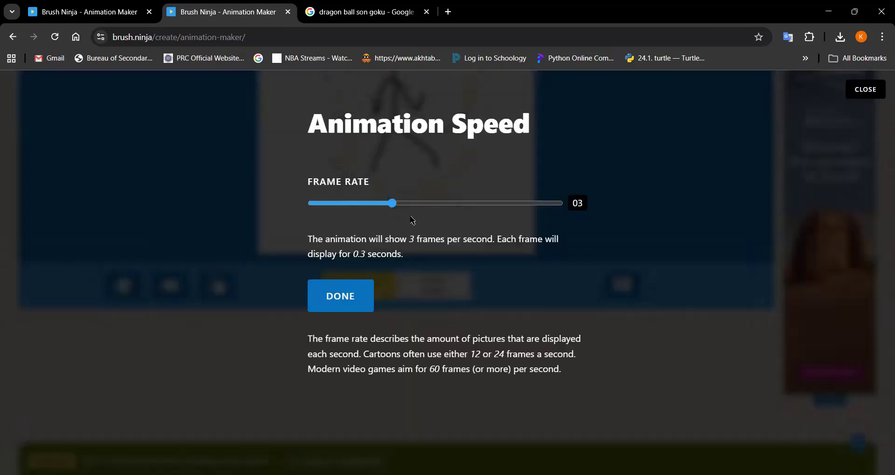
drag(392, 203, 439, 210)
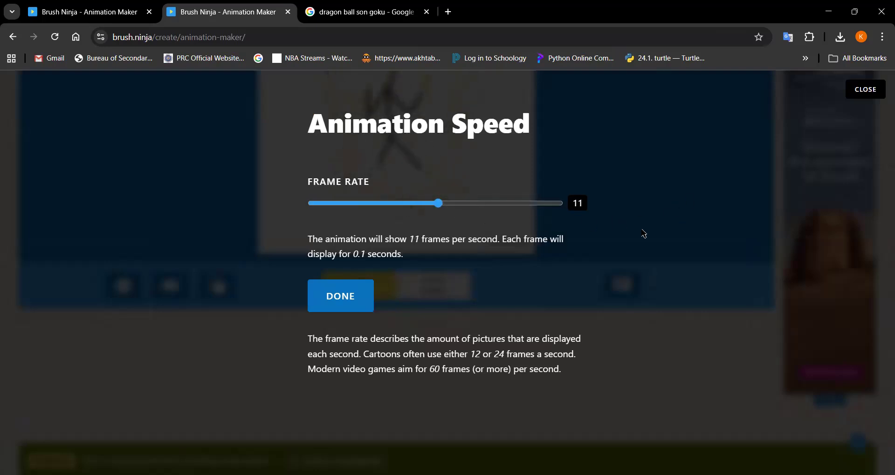
click(865, 90)
scroll(559, 192, up, 5)
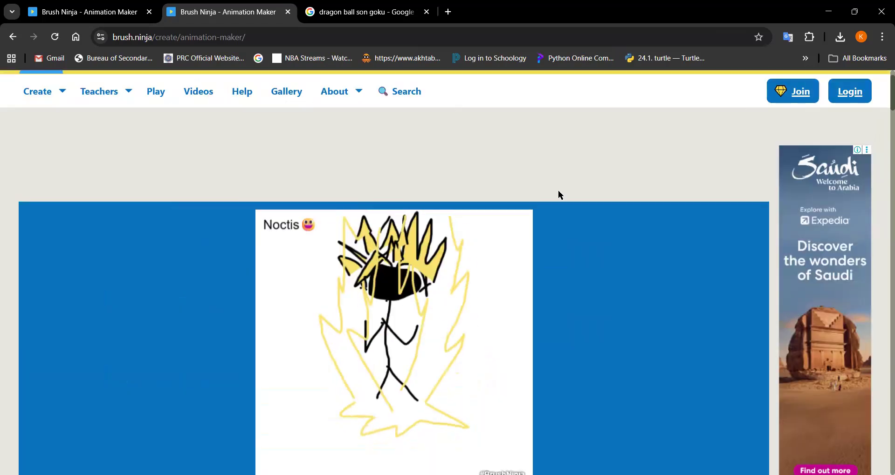
scroll(558, 191, down, 4)
scroll(557, 216, up, 1)
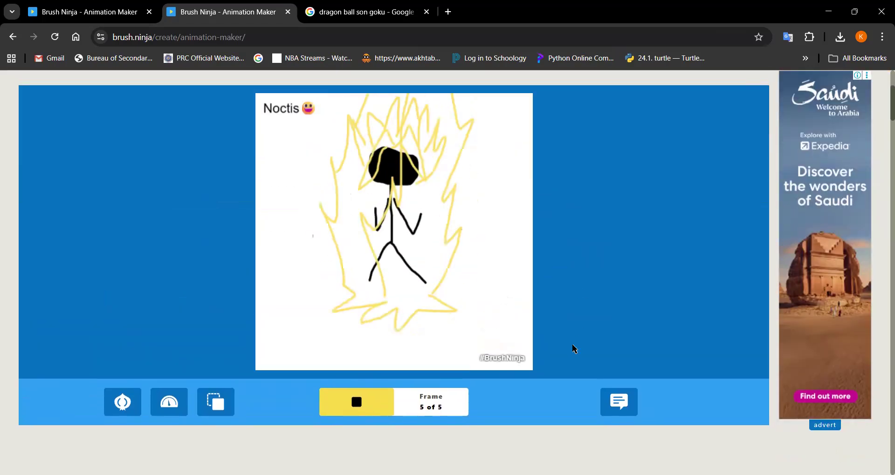
Set the animation's frame rate to 3 frames per second, watch the playback, and stop it.
click(161, 399)
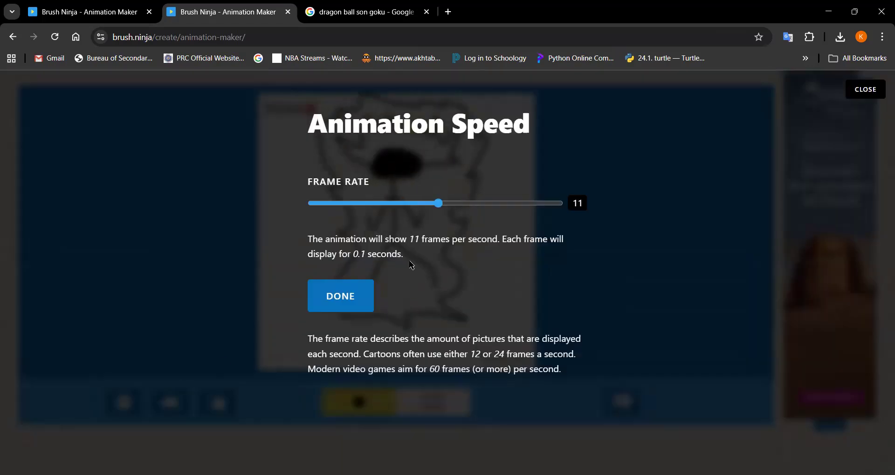
drag(438, 203, 388, 208)
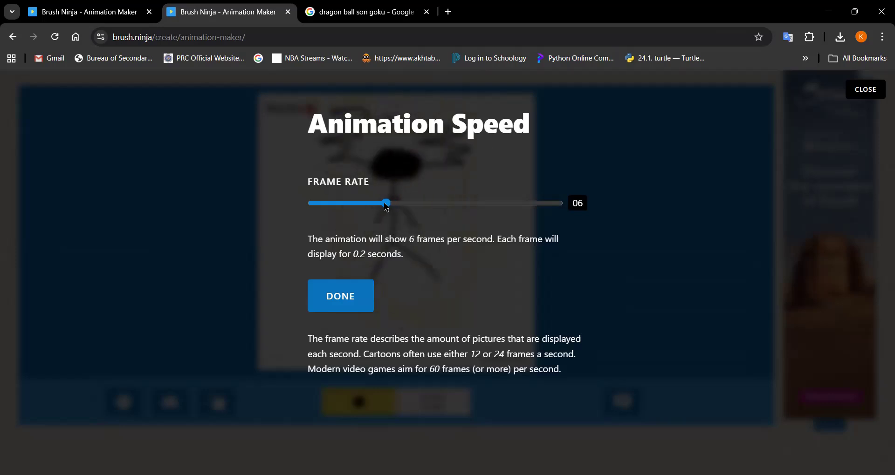
drag(386, 206, 392, 206)
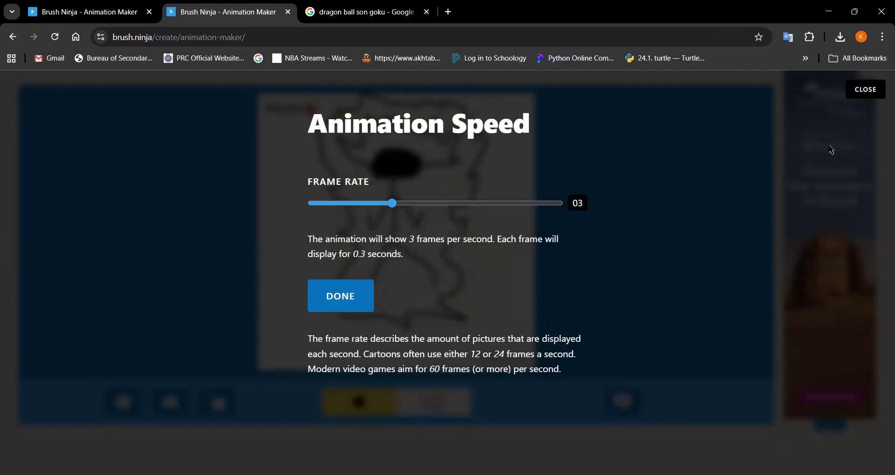
click(865, 89)
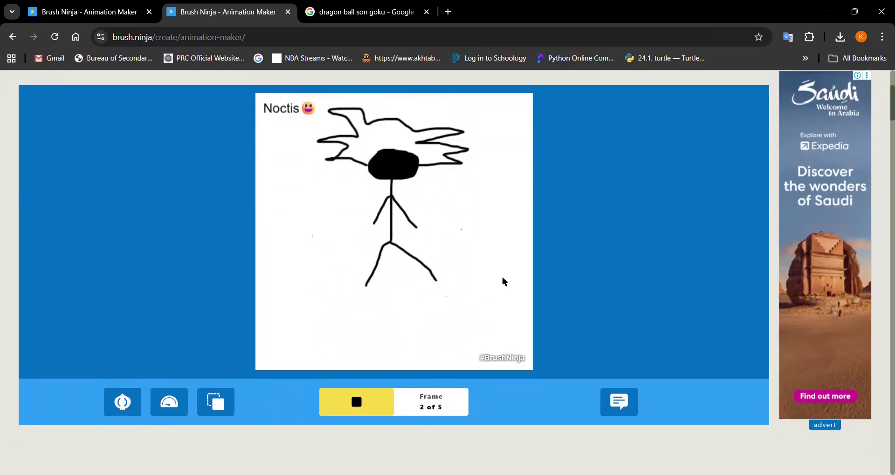
scroll(273, 215, up, 4)
scroll(210, 242, down, 5)
scroll(246, 251, up, 2)
scroll(240, 265, down, 3)
click(355, 344)
Export the animation as a GIF named "Son goku stickman" and close the export dialog.
scroll(205, 242, up, 5)
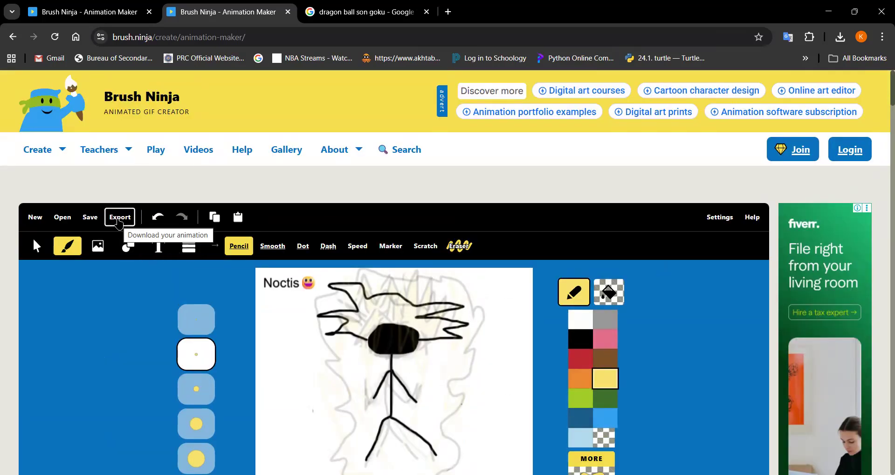
click(119, 217)
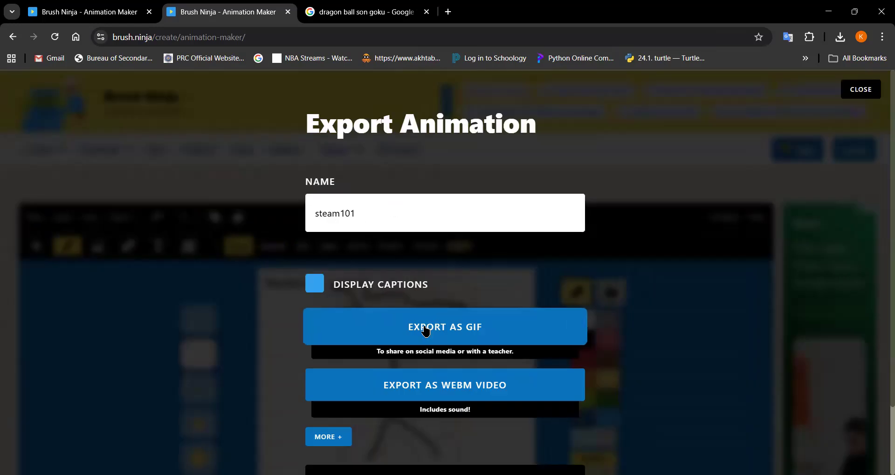
drag(354, 215, 303, 222)
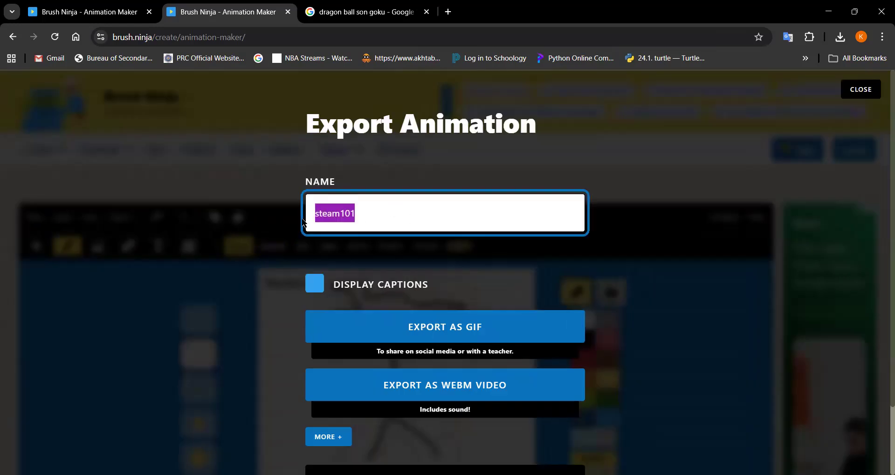
text(Son goku)
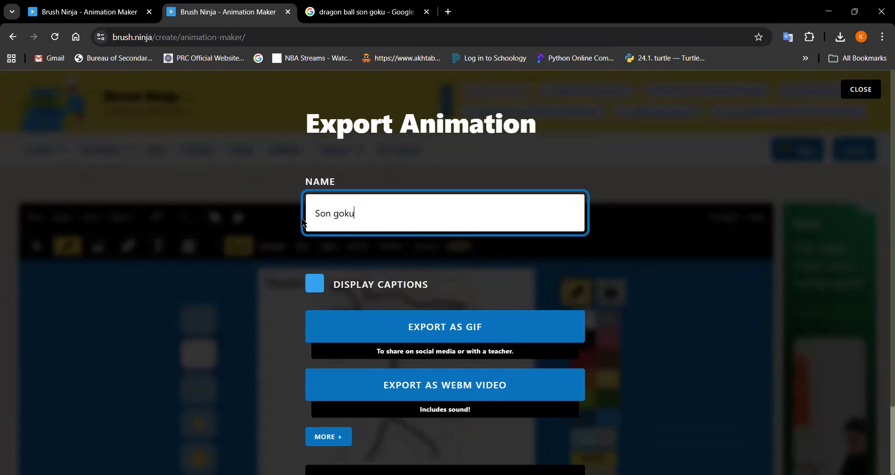
text( stickman)
click(461, 340)
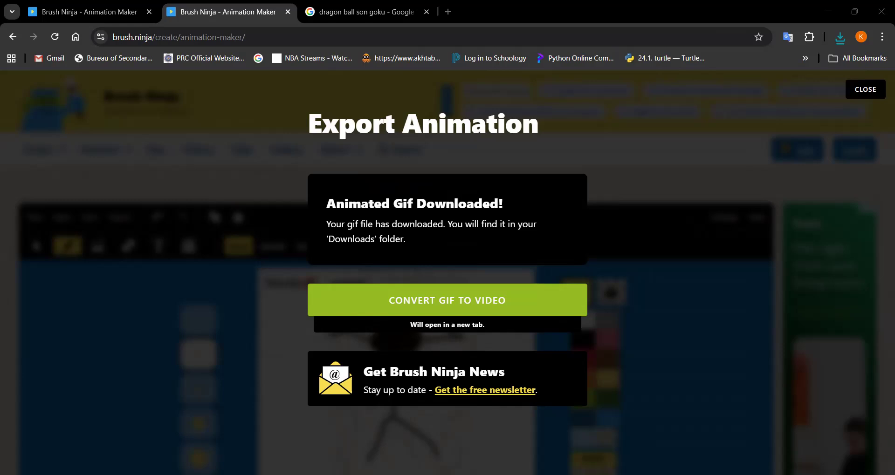
click(865, 89)
Play the finished animation again from its first frame.
scroll(473, 271, up, 1)
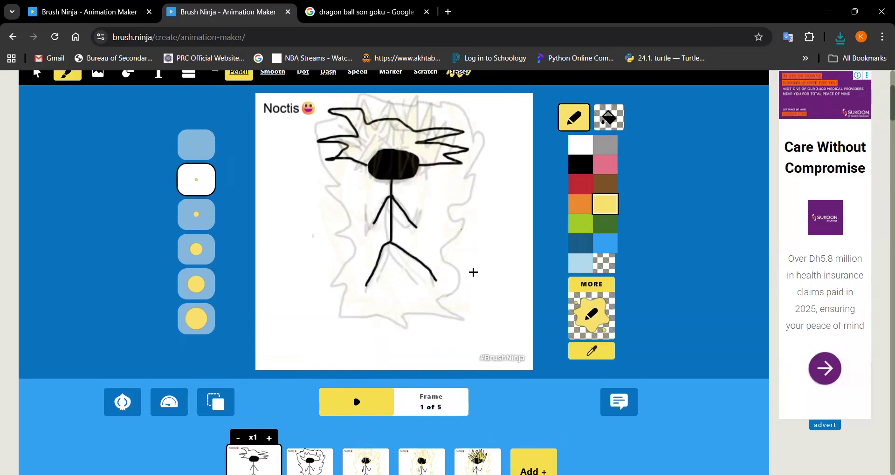
scroll(473, 272, down, 1)
scroll(473, 272, up, 1)
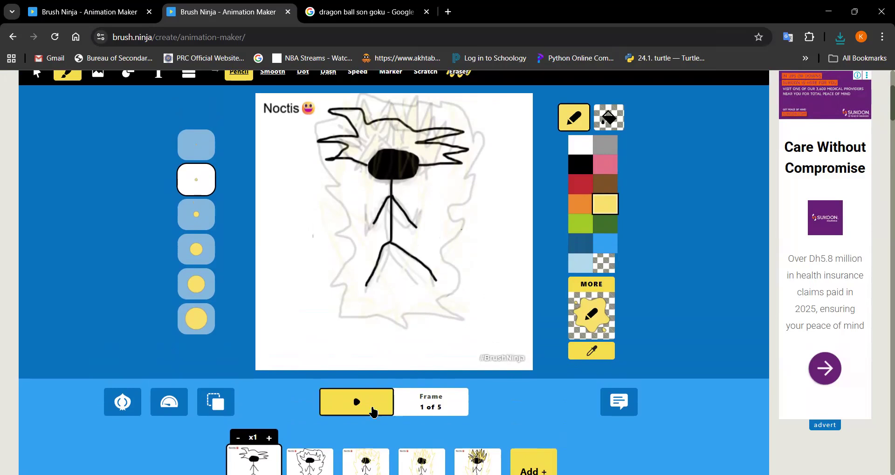
click(372, 411)
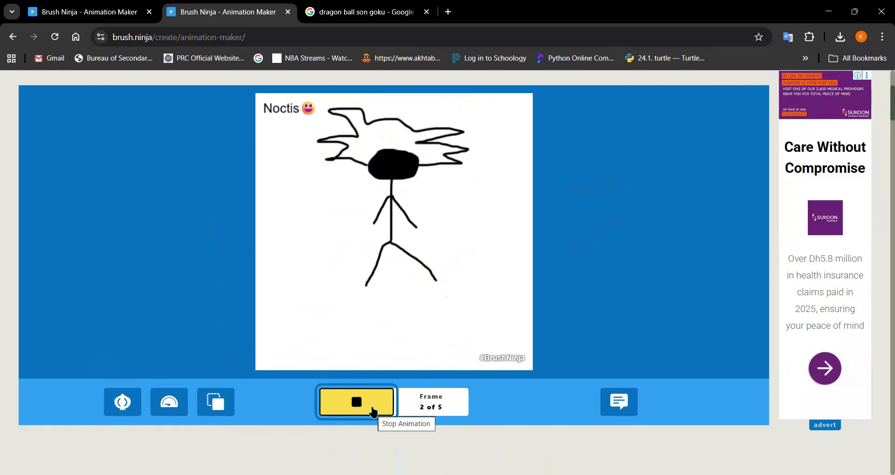